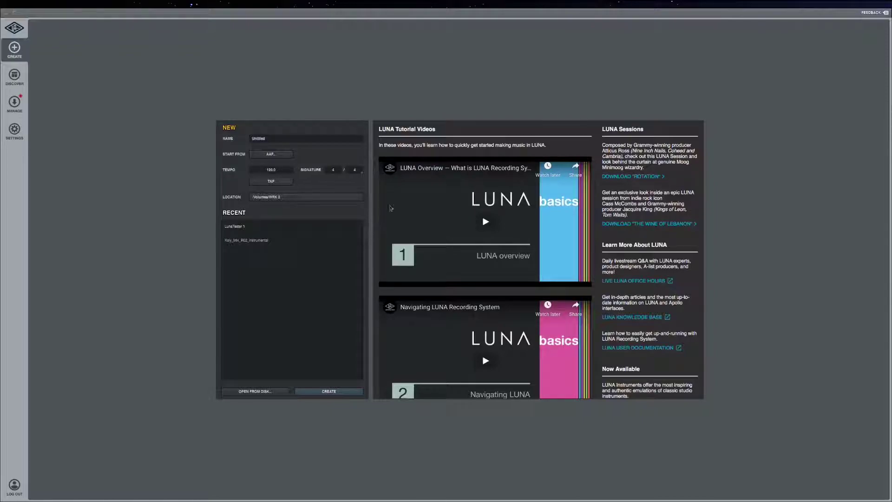
- Select the placeholder text in the new session's name field
scroll(392, 208, down, 5)
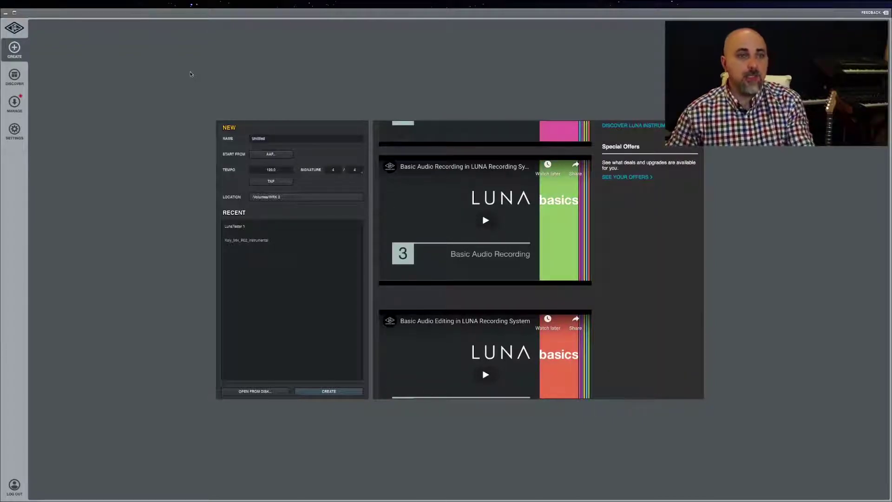
click(270, 138)
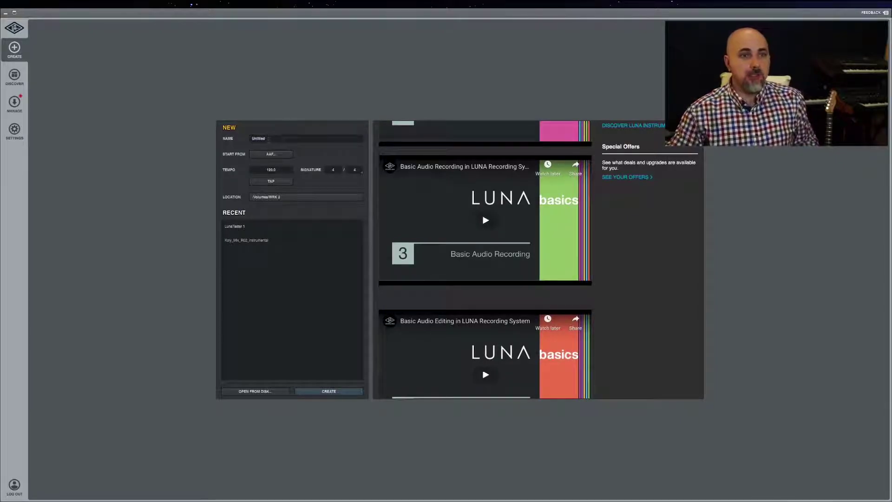
key(super+a)
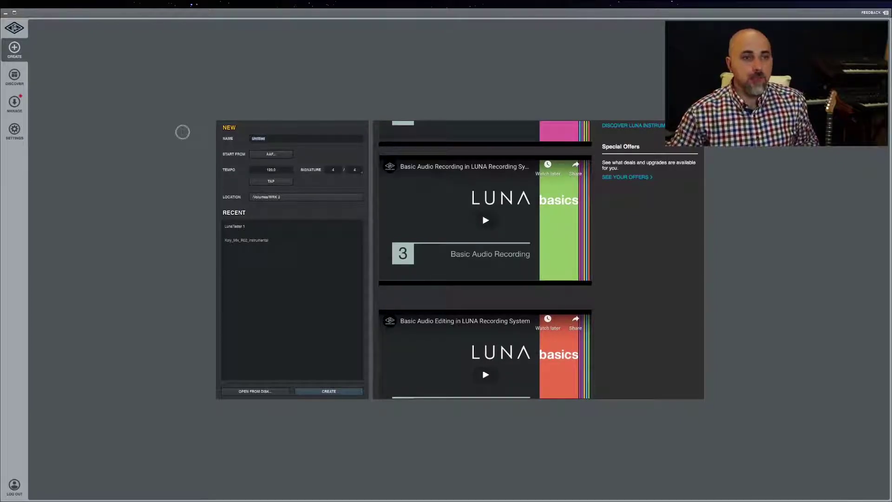
text(A)
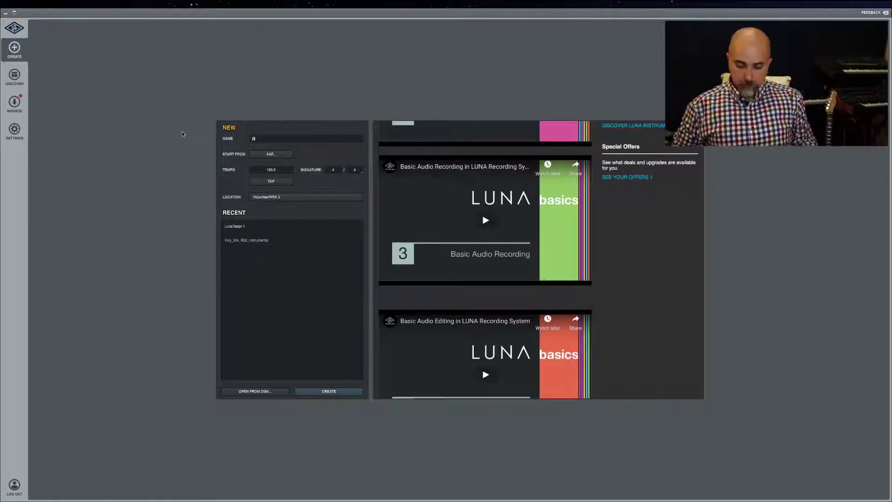
text(rm)
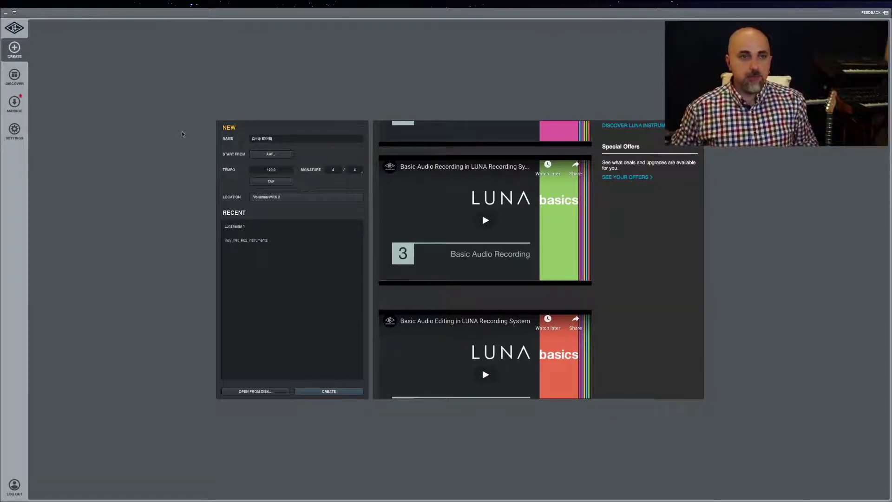
key(BackSpace)
key(BackSpace)
key(BackSpace)
key(BackSpace)
key(BackSpace)
key(BackSpace)
key(BackSpace)
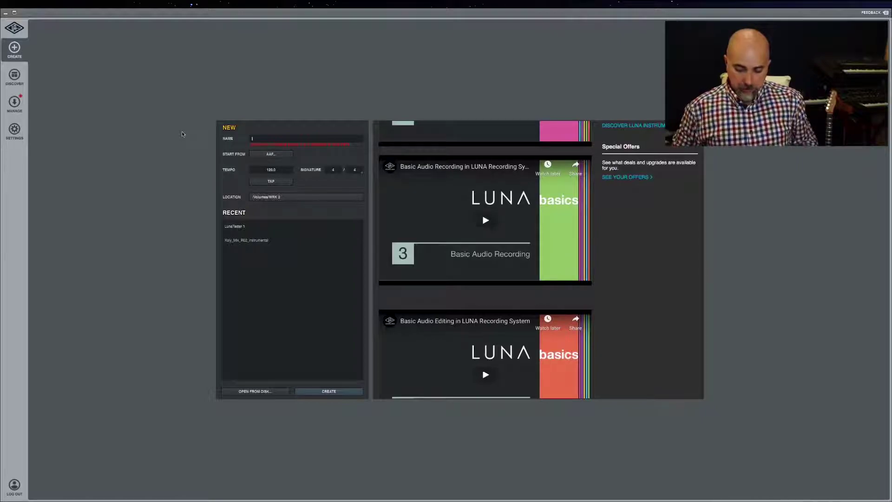
- Name the new session "Luna Test" and create it
text(Luna Test)
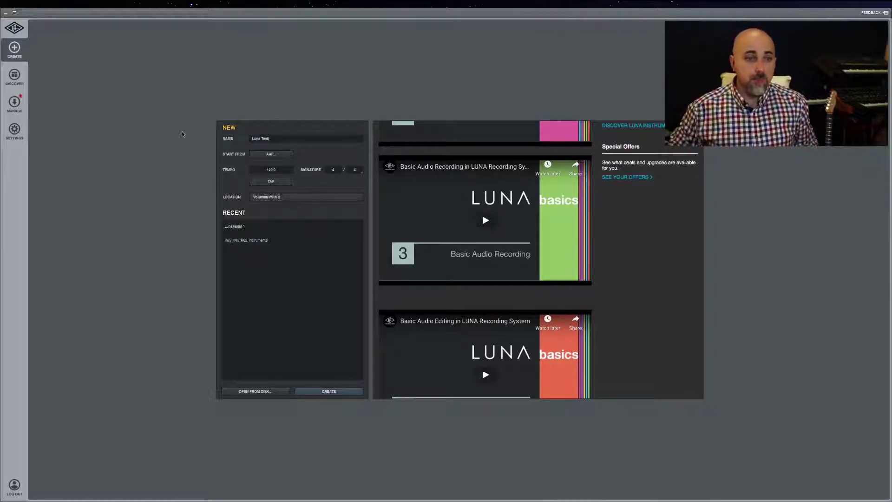
click(328, 392)
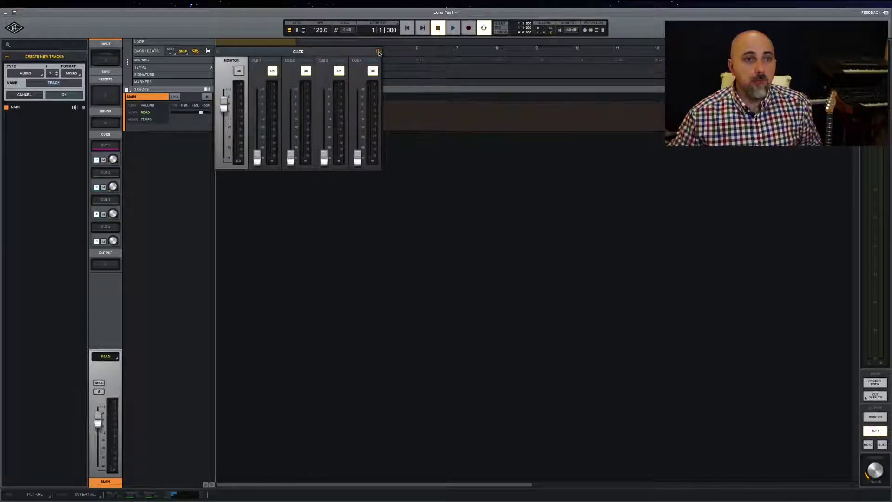
- Turn off the click in the click mixer and close that window
click(379, 52)
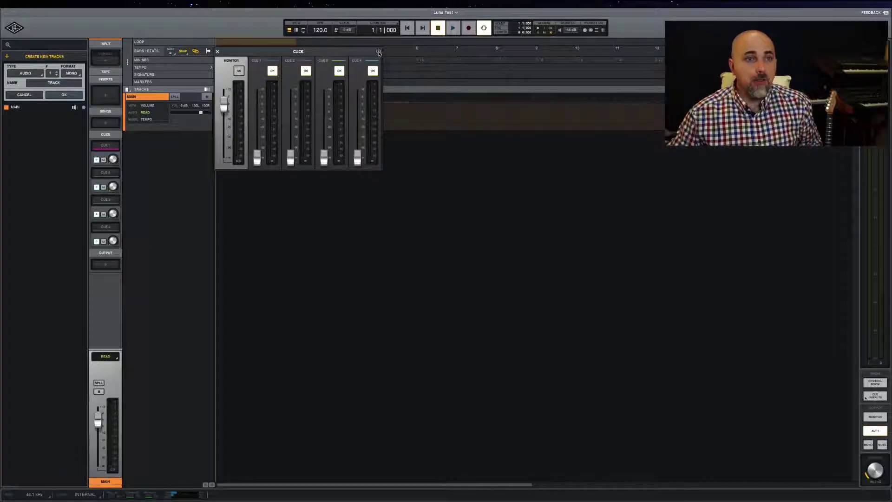
click(218, 52)
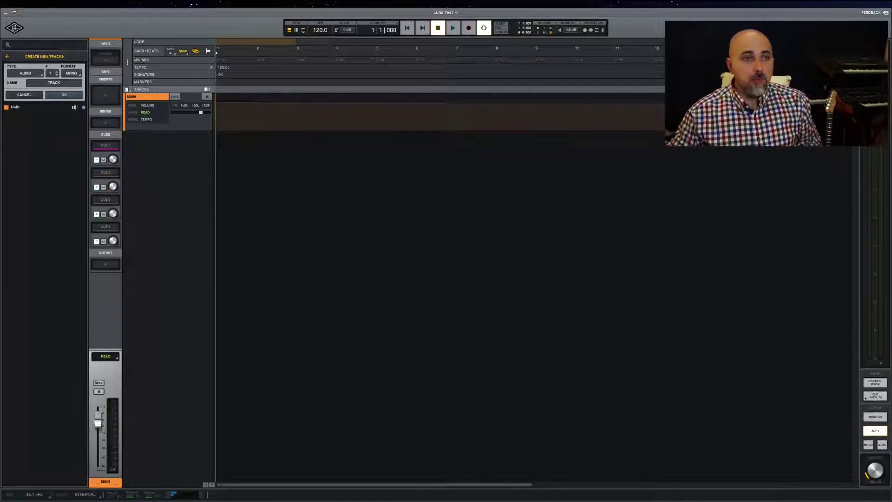
- Expand the tempo ruler, and open the time signature and marker editors
click(211, 68)
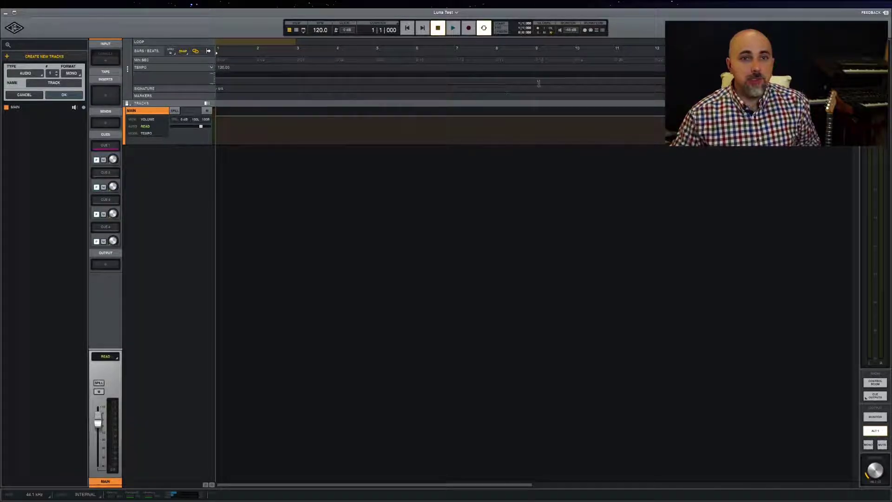
click(176, 90)
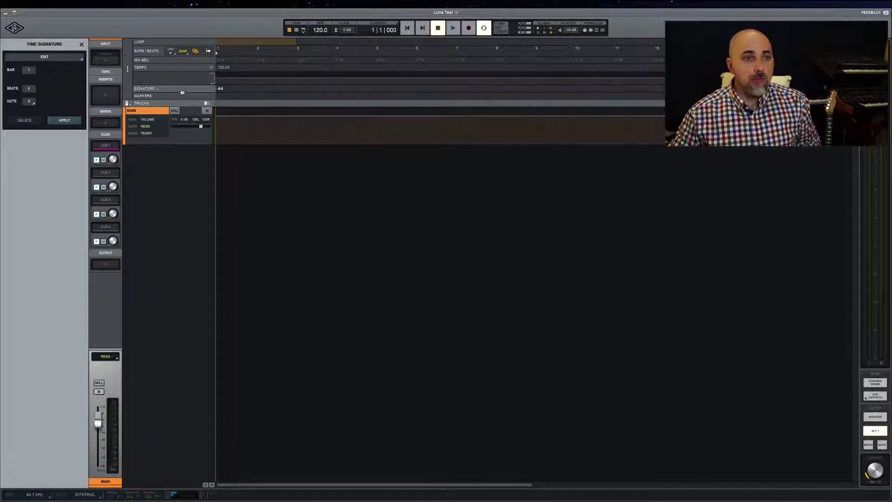
click(170, 95)
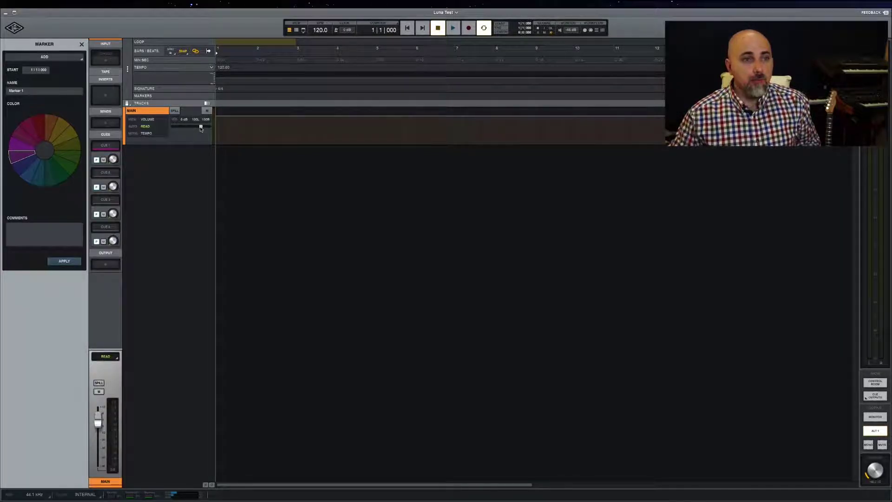
- Lower the volume of the Main track slightly in the timeline
drag(200, 128, 195, 129)
click(256, 236)
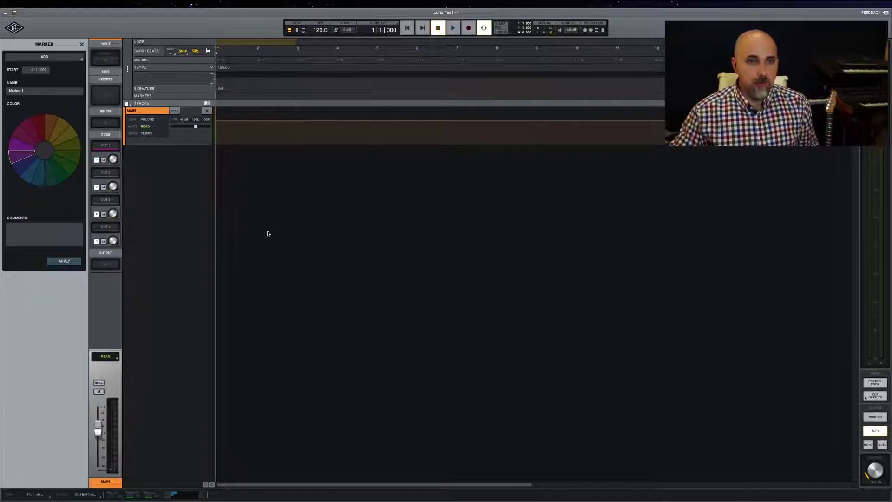
click(597, 30)
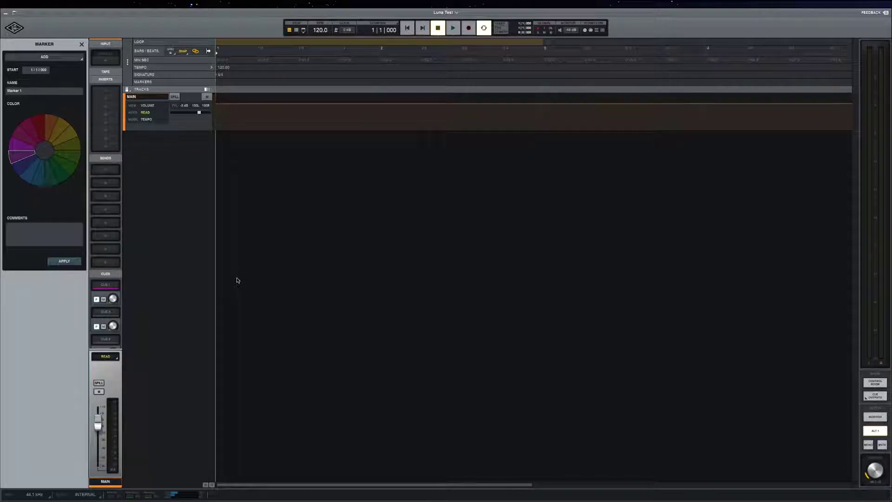
- Show the mixer view, return to the timeline view, and close the marker editor without adding a marker
key(ctrl+equal)
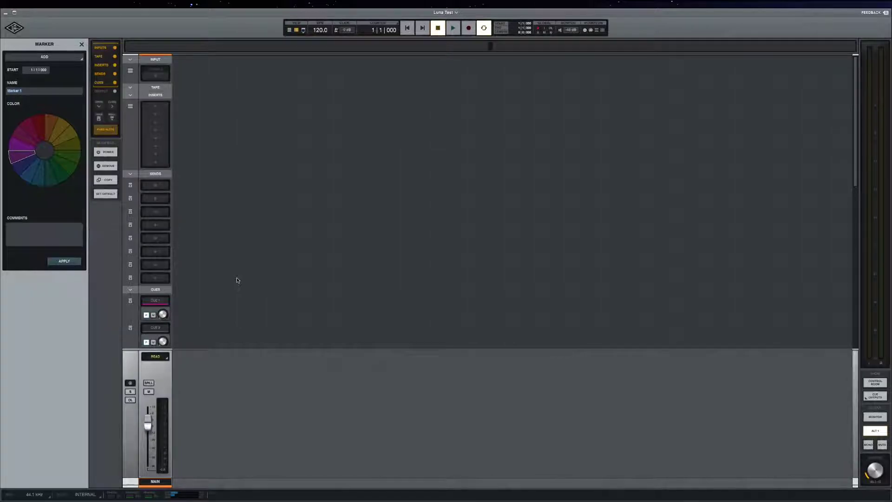
click(289, 31)
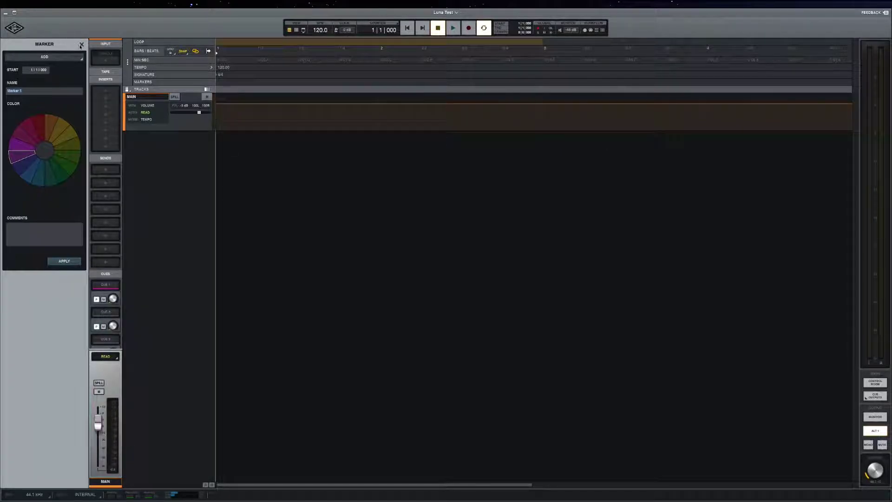
click(81, 45)
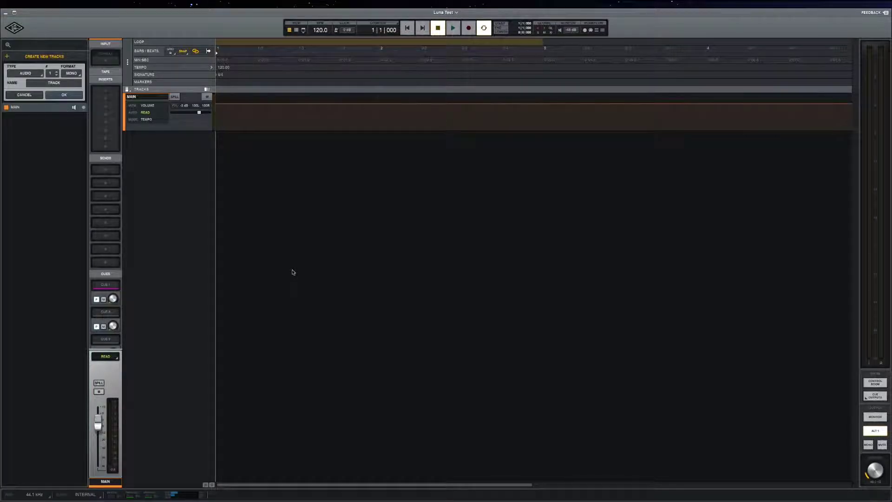
click(342, 494)
click(7, 57)
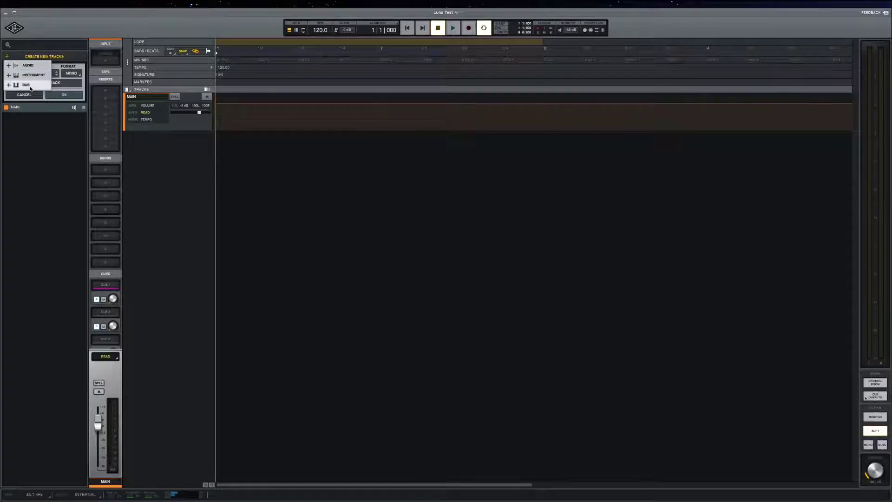
click(30, 67)
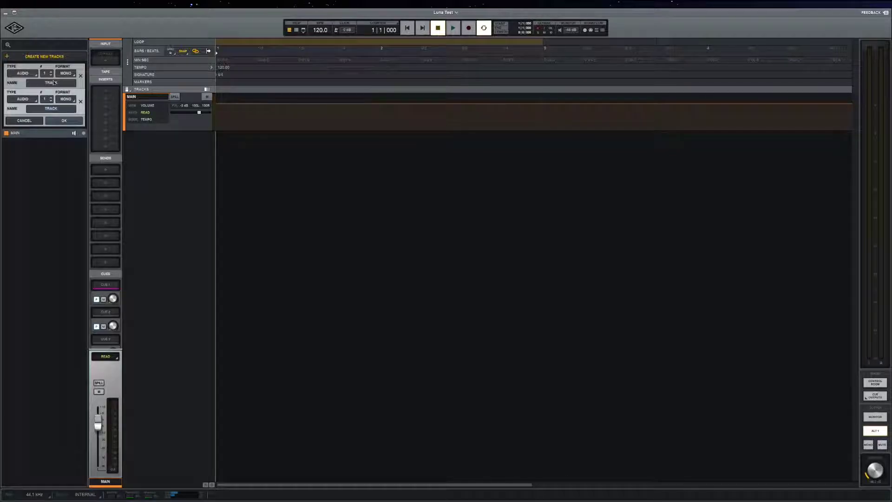
click(81, 102)
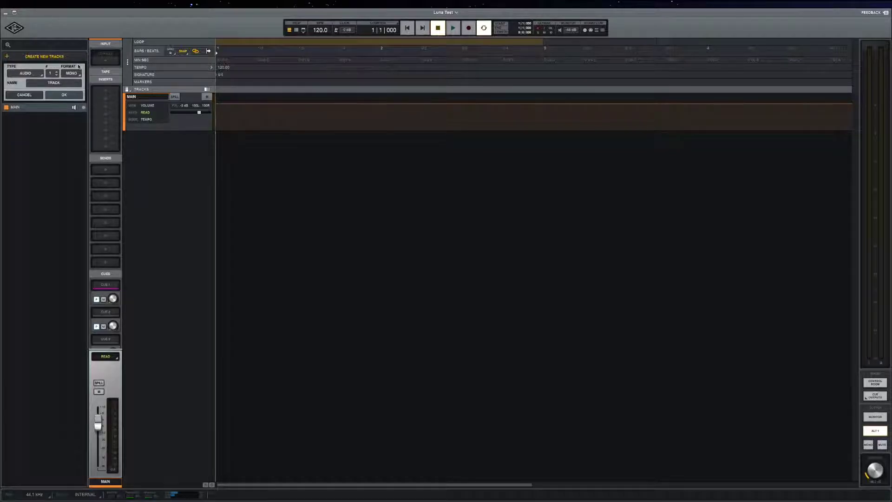
- Create one audio track in mono format with the default name
click(73, 73)
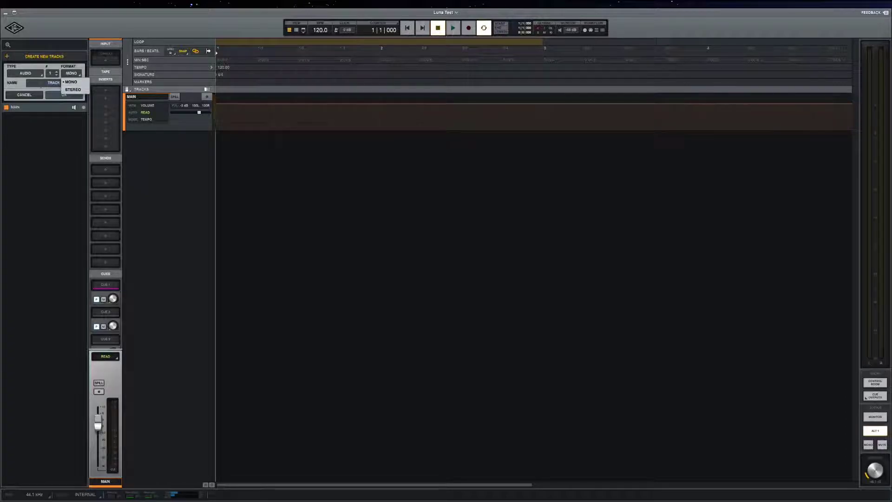
click(71, 82)
click(65, 96)
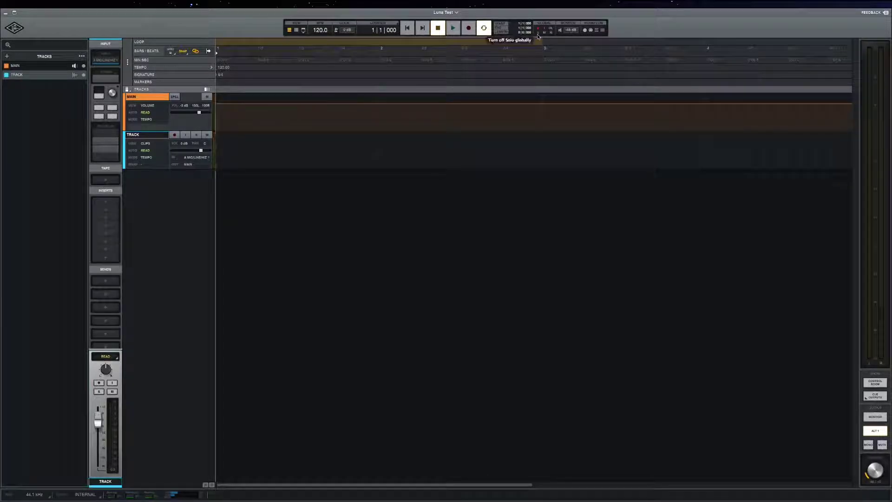
- Show the Record, MIDI, Edit and Mix workflow toolbars one after another, and hide the last one again
click(585, 31)
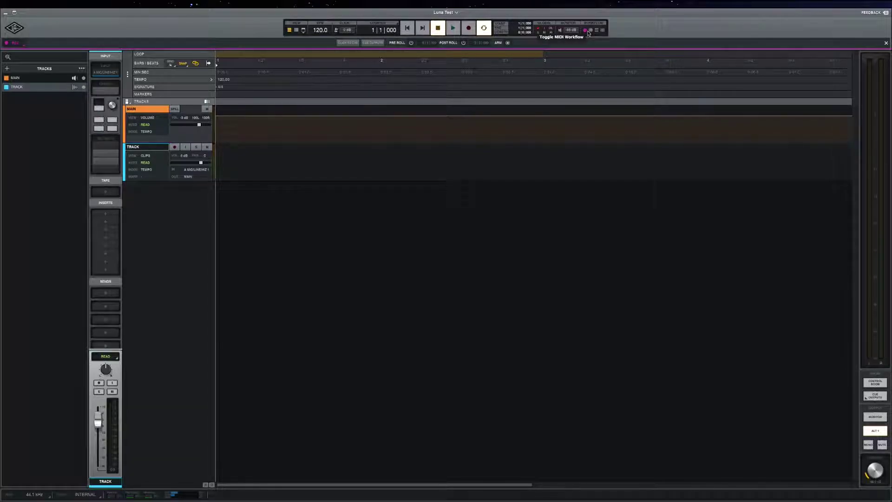
click(591, 32)
click(592, 32)
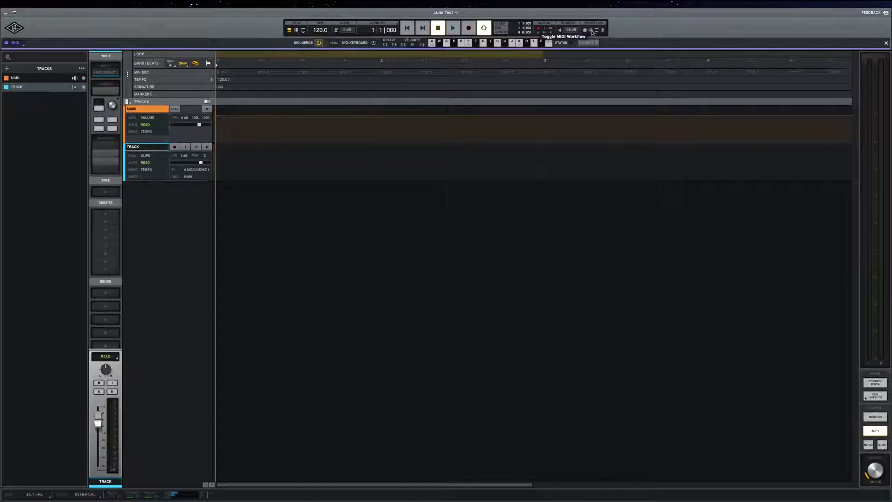
click(592, 32)
click(596, 31)
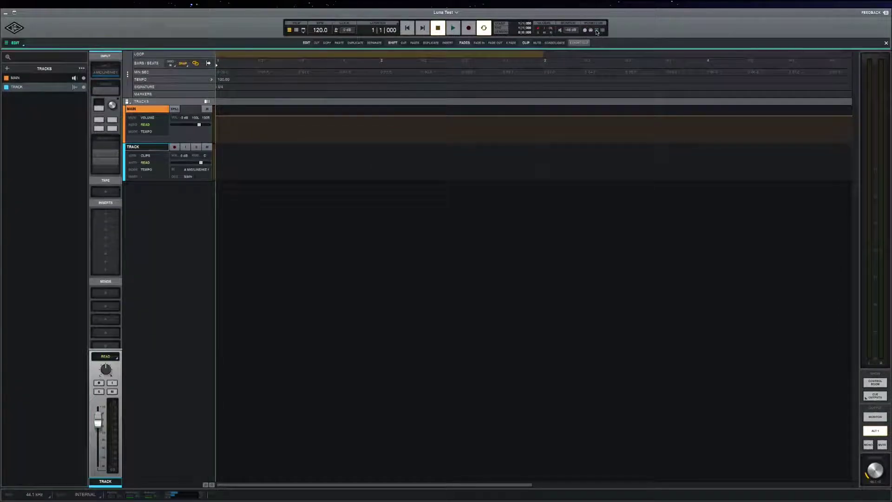
click(596, 30)
click(602, 31)
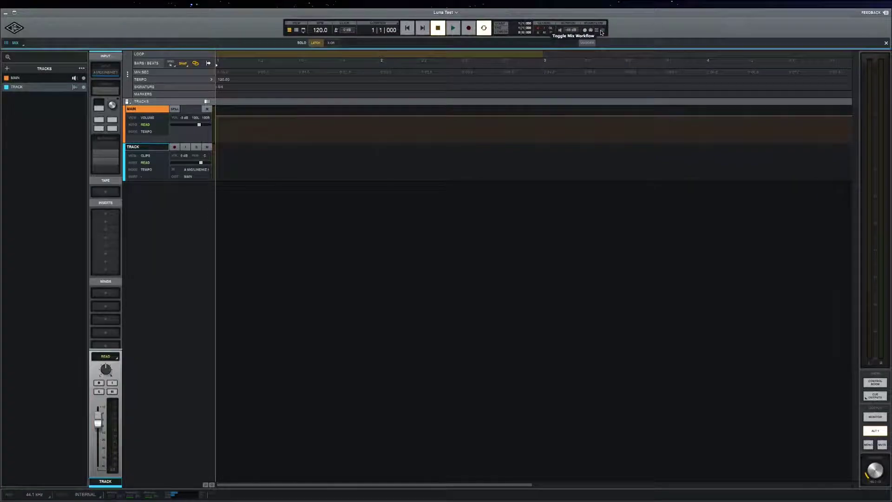
click(602, 30)
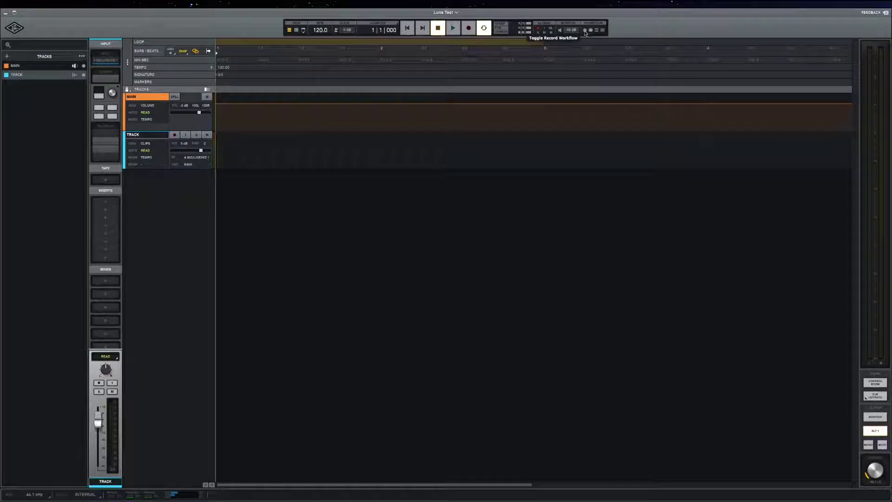
- Show the Record workflow toolbar and open the click mixer from it
click(585, 32)
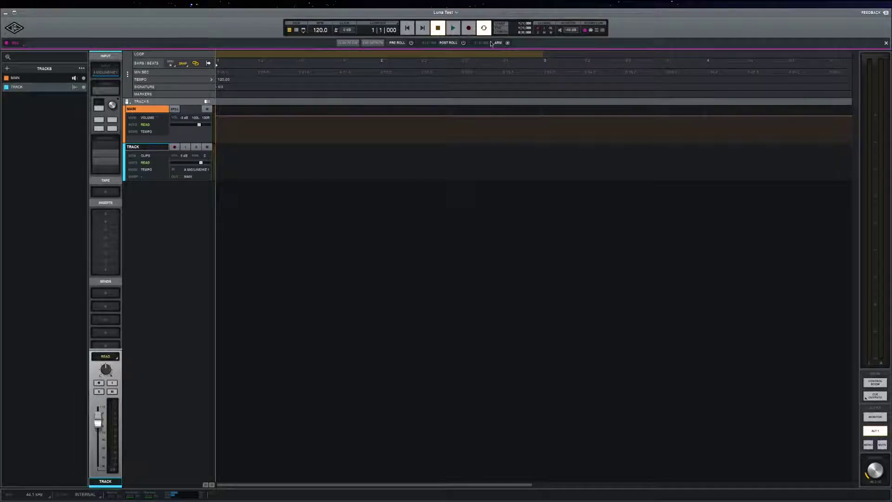
click(348, 44)
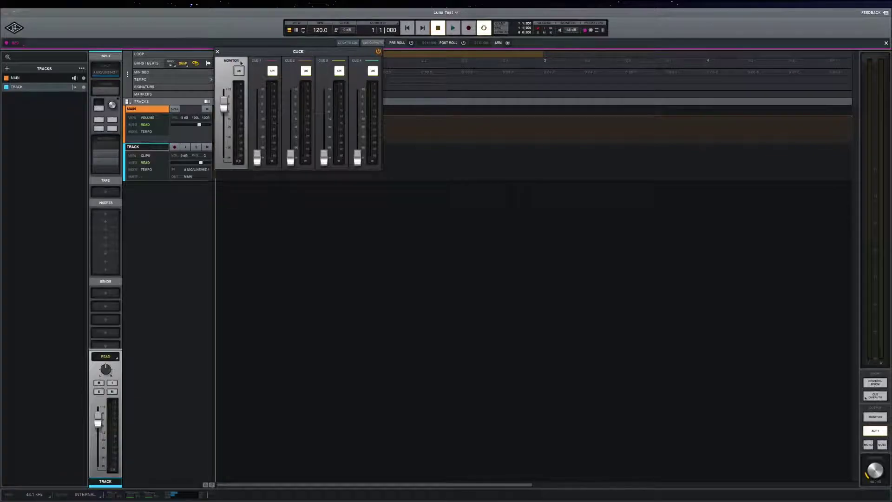
click(349, 43)
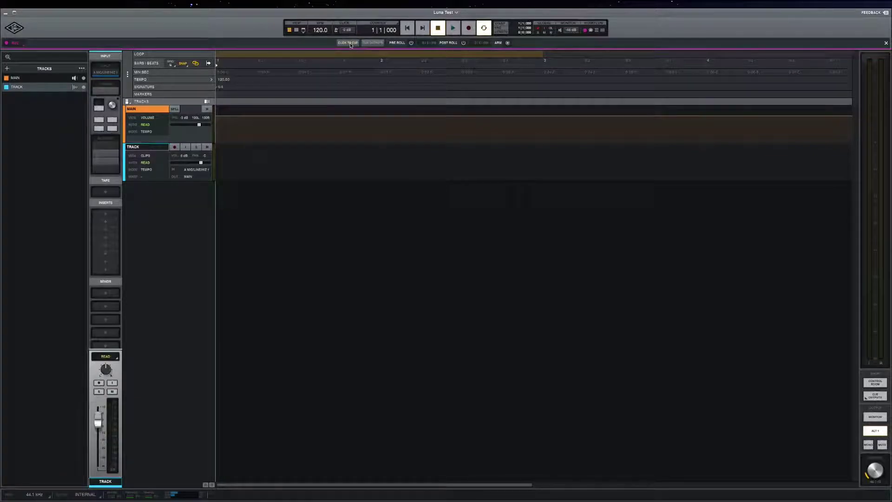
click(349, 42)
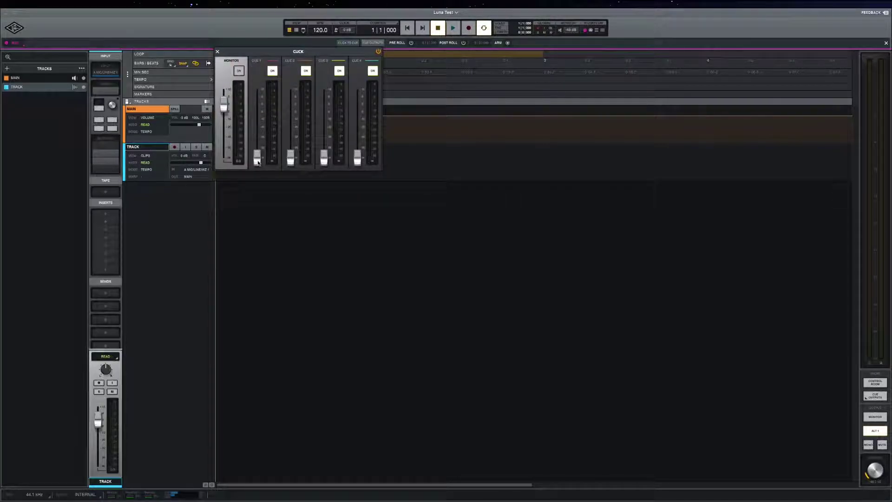
- Raise the click levels for Cue 1, Cue 2 and Cue 3, leaving Cue 4 at minimum
drag(260, 158, 263, 110)
drag(290, 158, 291, 107)
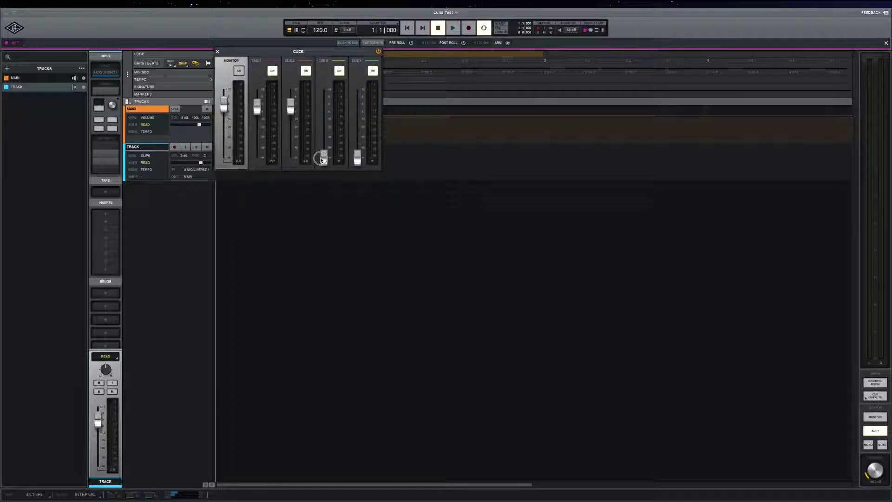
drag(324, 157, 324, 104)
drag(356, 161, 356, 184)
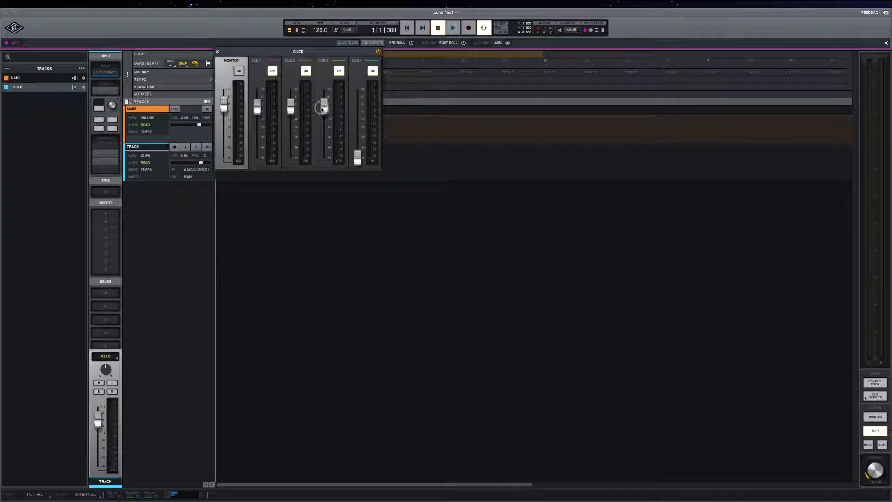
- Lower the click levels for Cue 3, Cue 2 and Cue 1 to minimum and close the click mixer
drag(324, 106, 324, 177)
drag(291, 105, 293, 191)
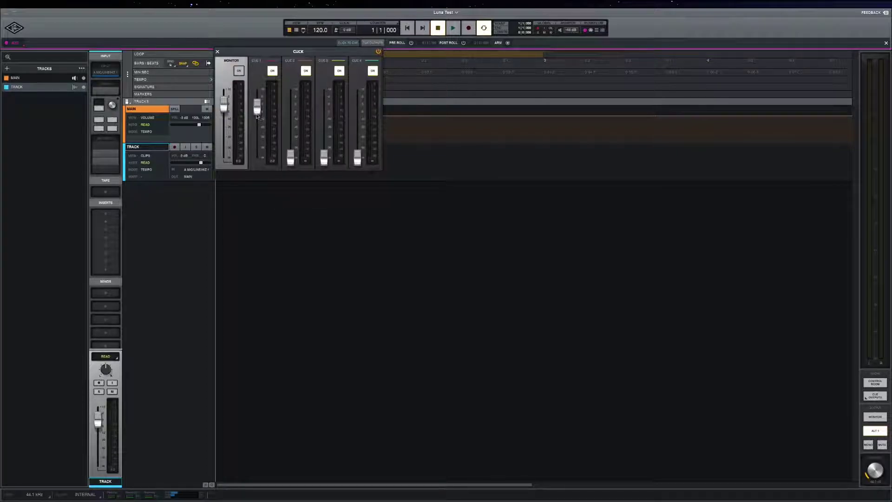
drag(257, 107, 259, 205)
click(217, 51)
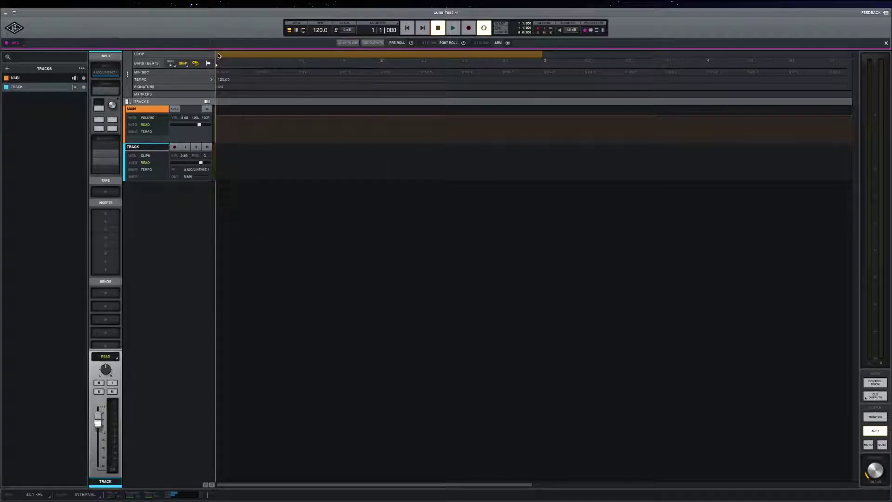
- Show the MIDI, Edit and Mix workflow toolbars in turn, and hide the Mix toolbar
click(590, 30)
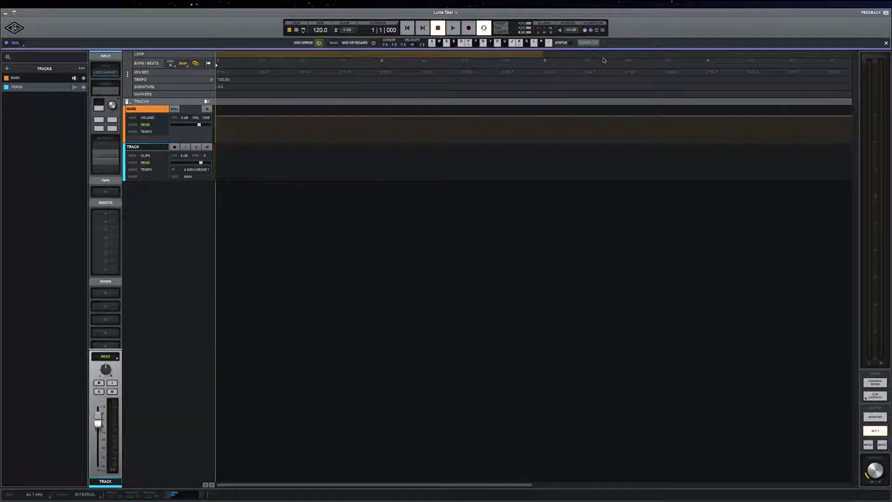
click(598, 30)
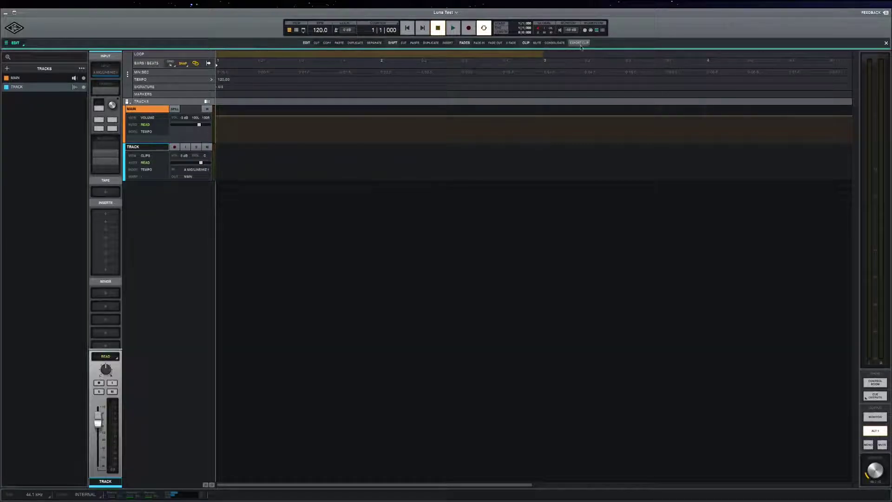
click(602, 30)
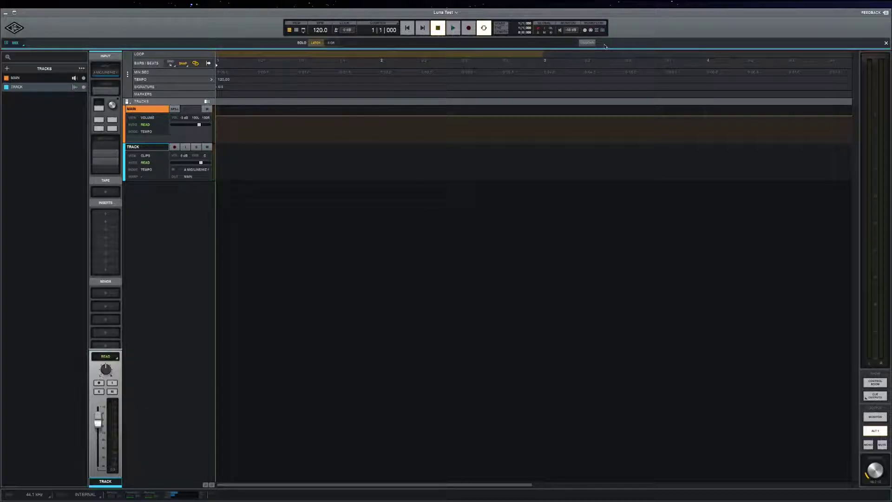
click(603, 30)
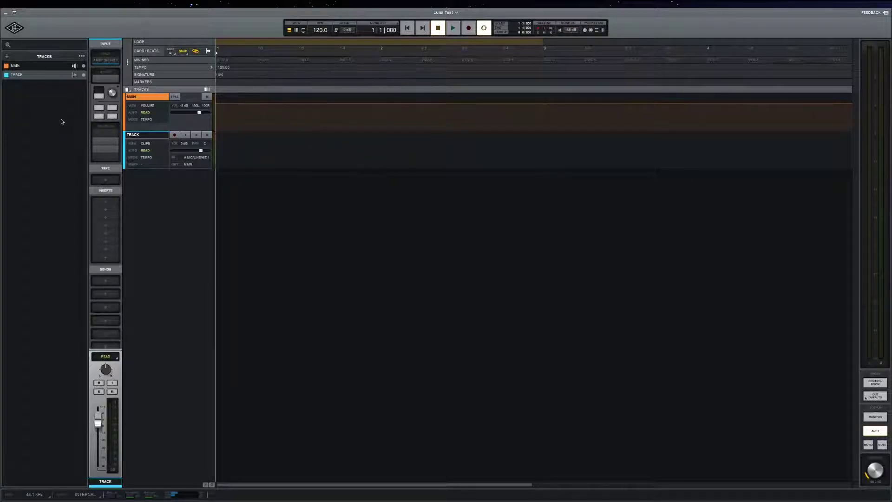
- Examine the available output routings for the audio track and open its input routing choices
click(189, 165)
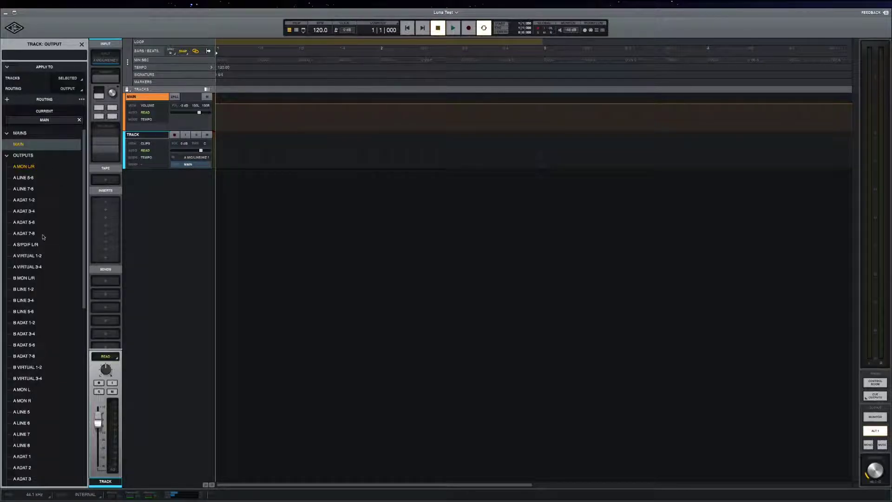
scroll(42, 226, down, 3)
scroll(42, 226, down, 5)
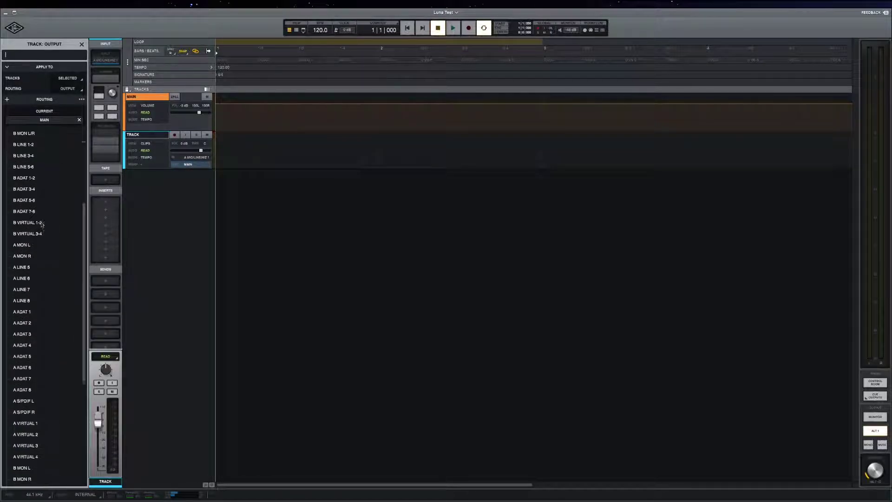
scroll(41, 224, up, 10)
scroll(42, 225, up, 1)
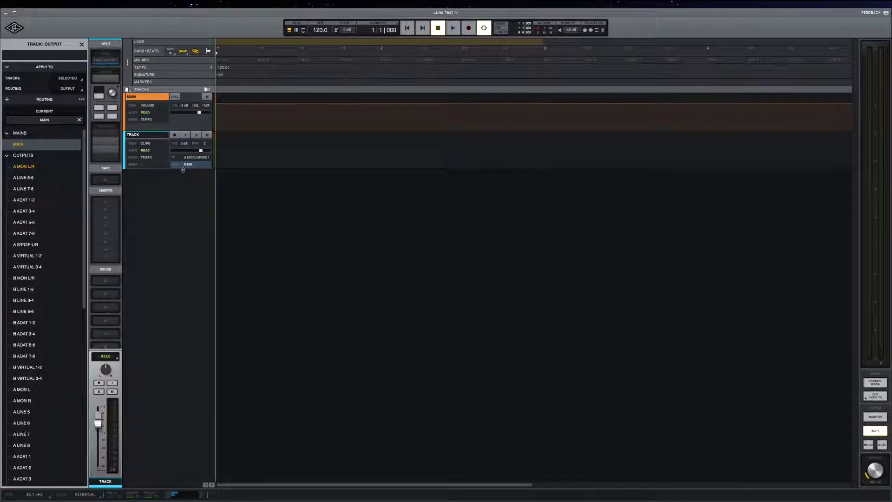
click(195, 157)
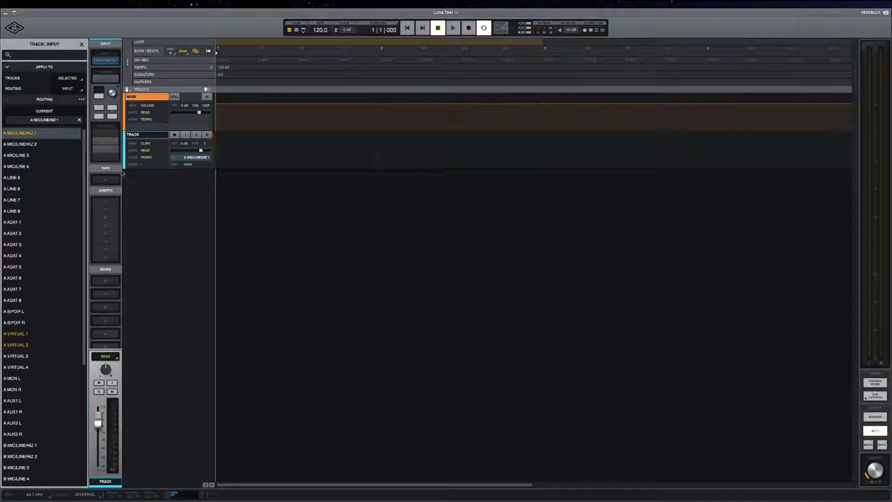
- Browse the plug-in choices for the audio track's first insert, collapse the My Universal Audio group, and close the browser without adding a plug-in
click(106, 204)
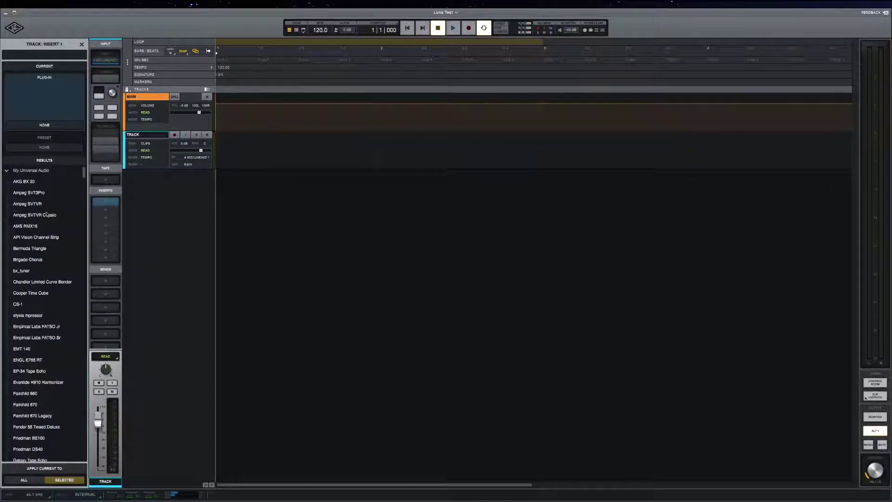
scroll(59, 221, down, 15)
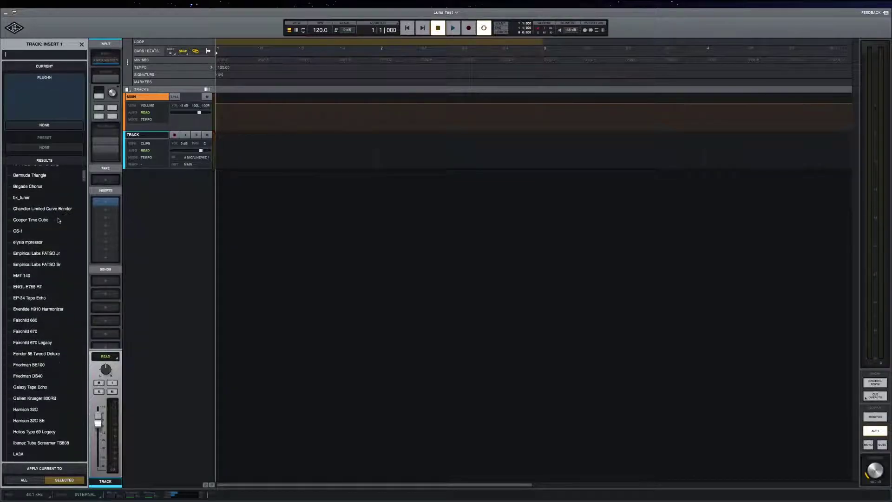
scroll(58, 221, down, 15)
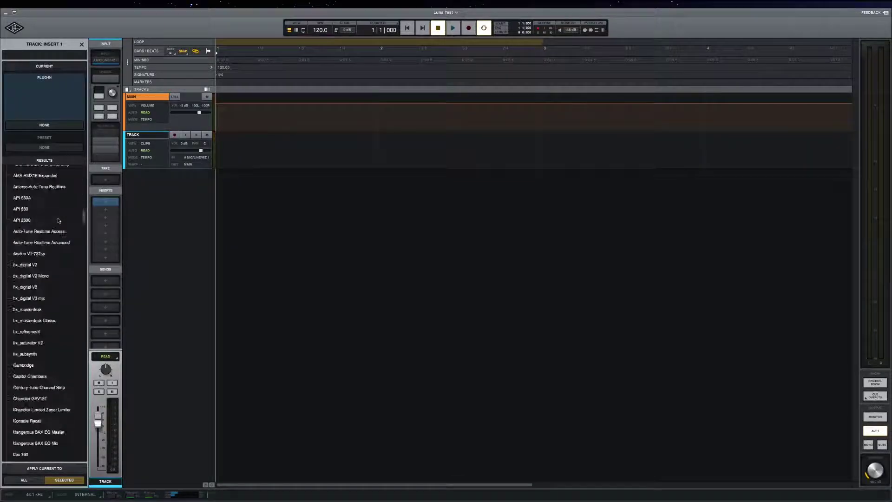
scroll(58, 220, down, 15)
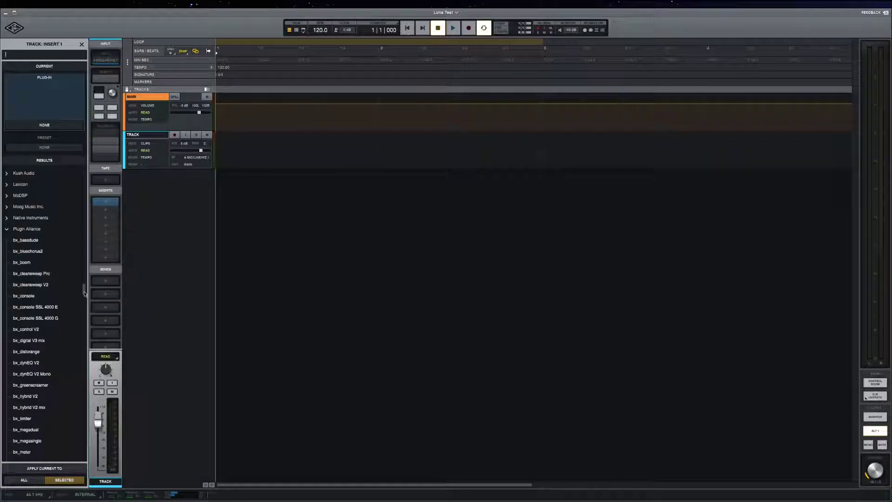
drag(85, 293, 85, 169)
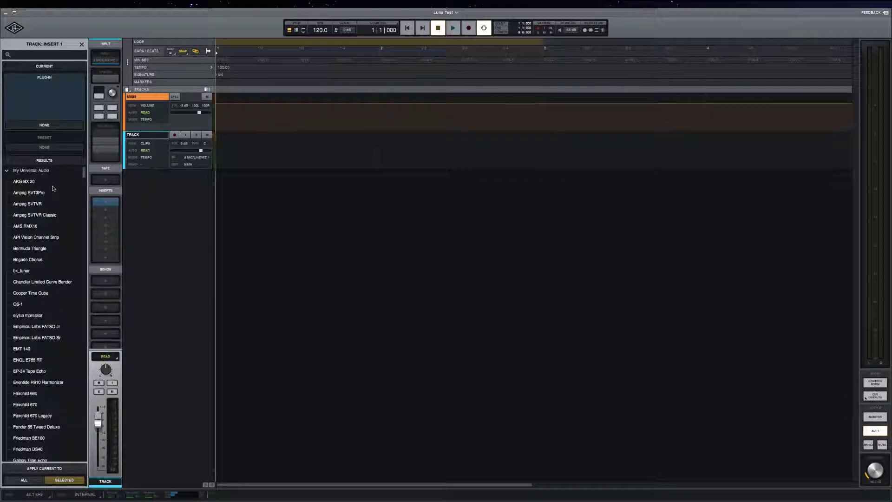
click(7, 172)
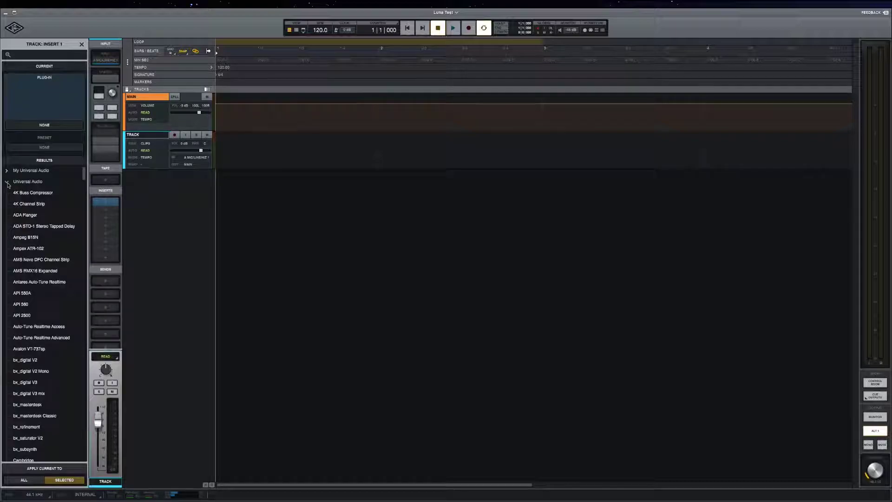
key(Escape)
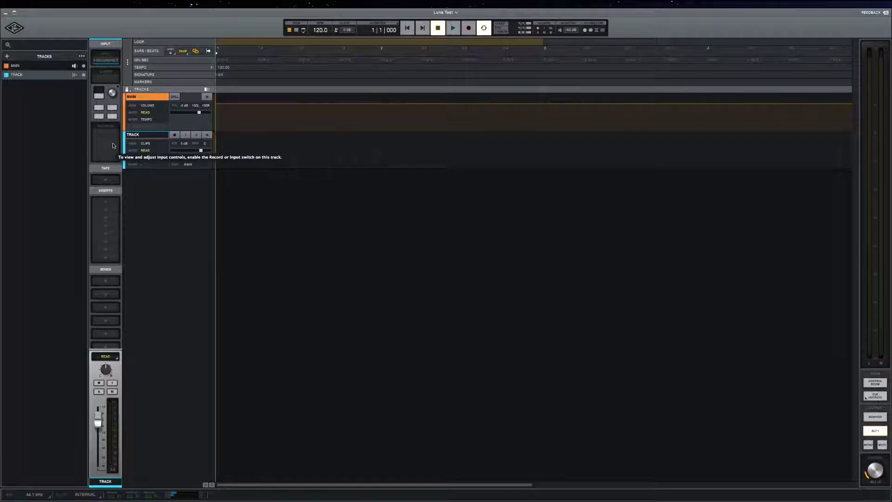
- Look through the audio track's channel strip down to its output and open its input routing choices
scroll(112, 204, down, 5)
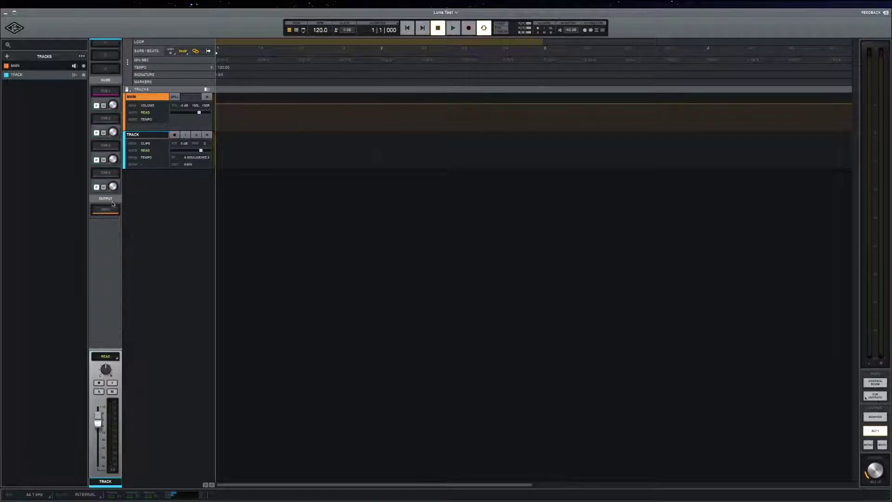
scroll(112, 204, up, 5)
click(106, 61)
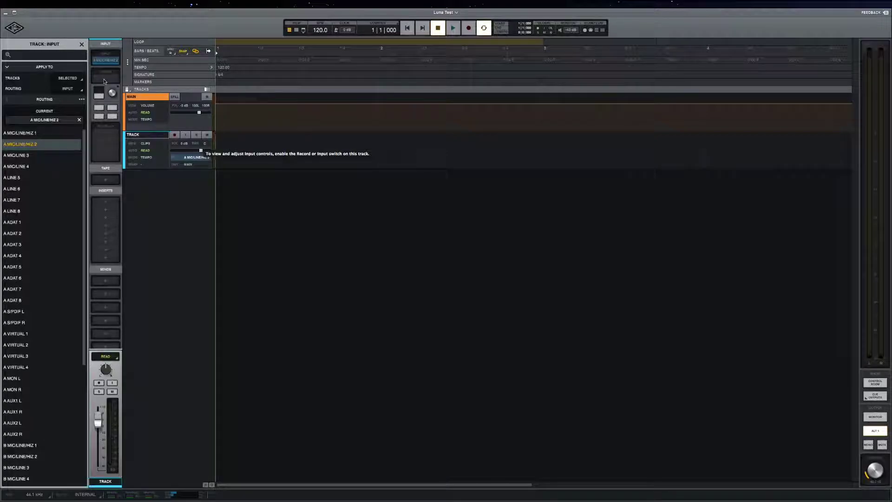
- Record-enable the audio track, and view and close the Neve 1073 plug-in in its Unison slot
click(99, 383)
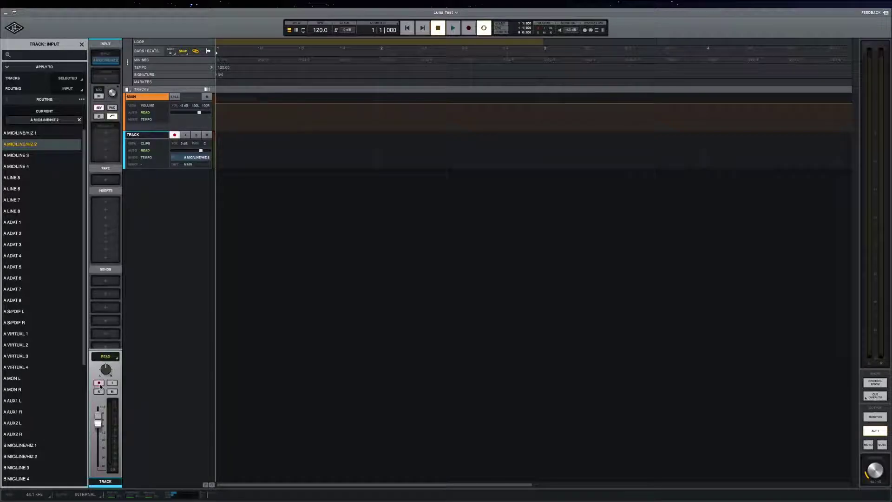
click(106, 79)
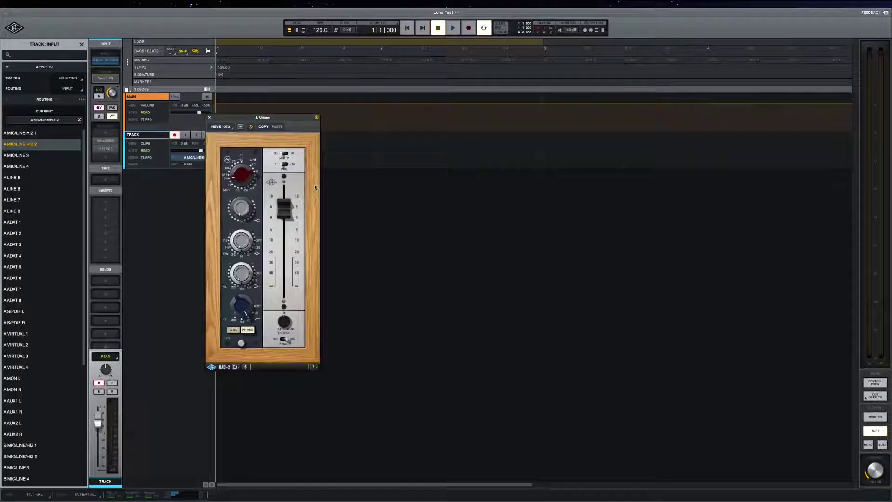
drag(301, 121, 318, 112)
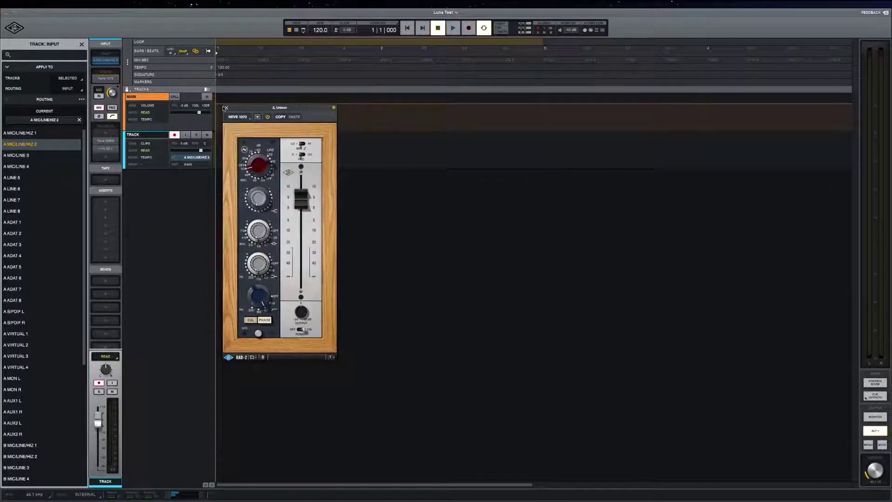
click(227, 108)
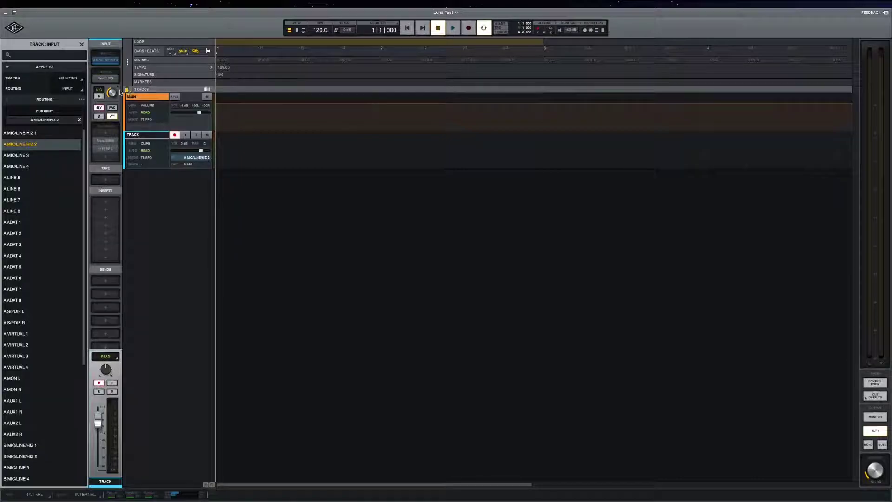
- Try out the audio track's preamp switches for input type, 48V, pad and low cut
click(99, 97)
click(99, 96)
click(100, 109)
click(100, 97)
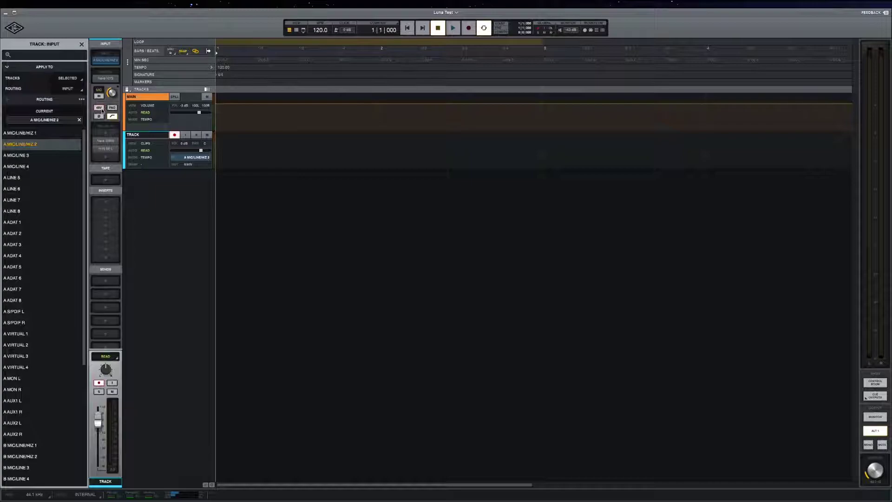
click(99, 110)
click(112, 109)
click(111, 117)
- View and close the Neve 33609 and UA 1176SE Legacy plug-ins in the track's input inserts
mouse_move(108, 151)
click(106, 144)
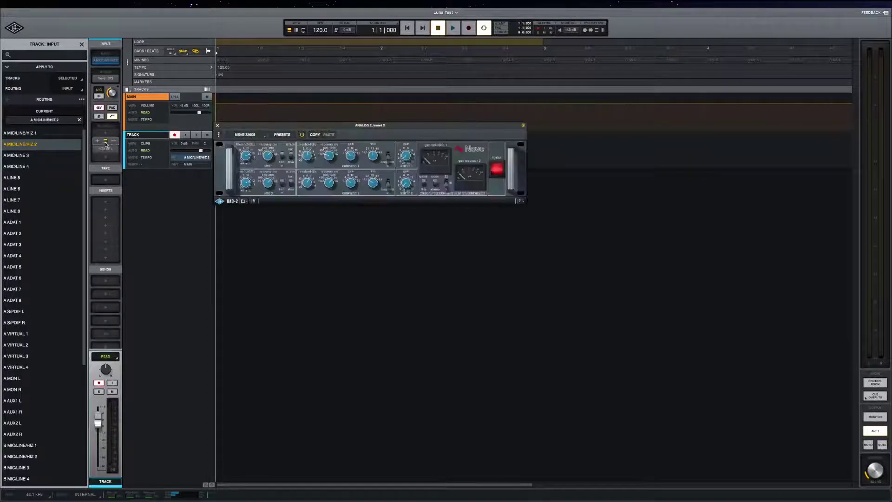
click(218, 126)
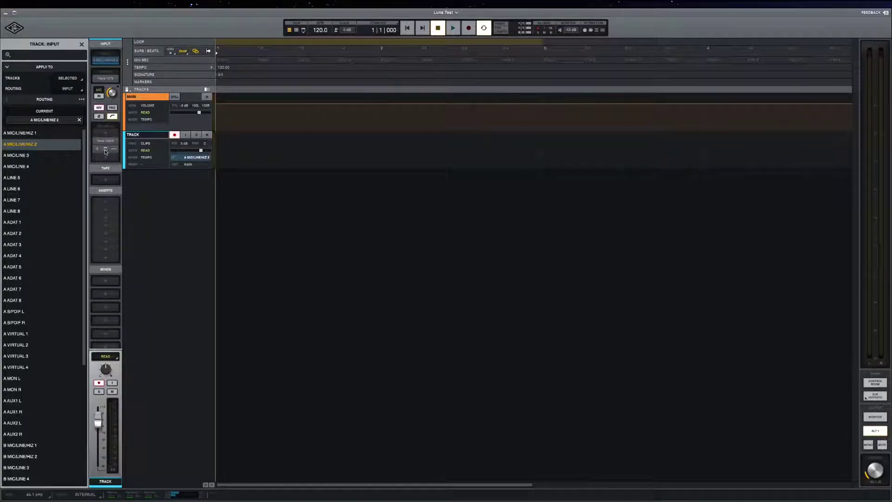
click(106, 150)
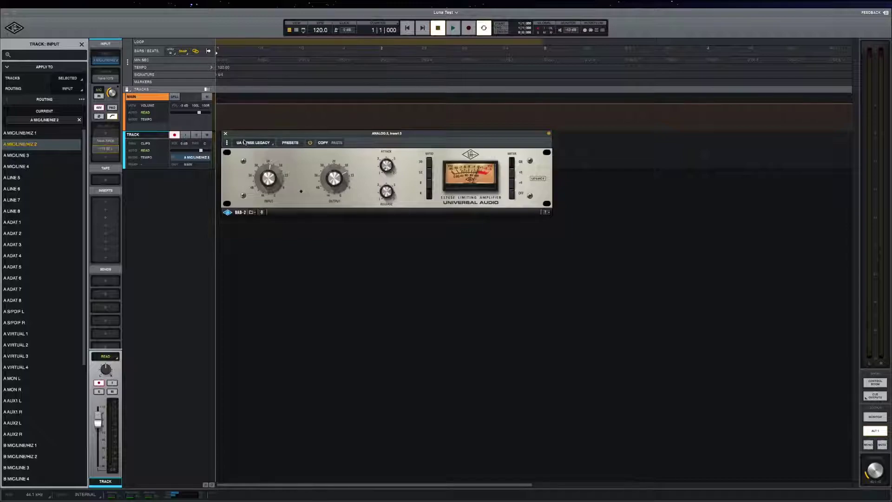
click(226, 134)
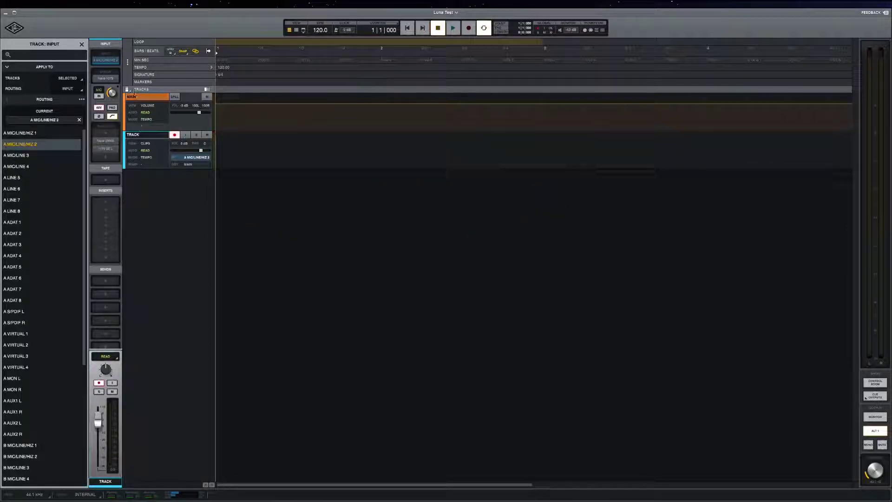
- Reopen and close the Neve 1073 plug-in in the Unison slot, and open the audio track's tape machine choices
mouse_move(107, 80)
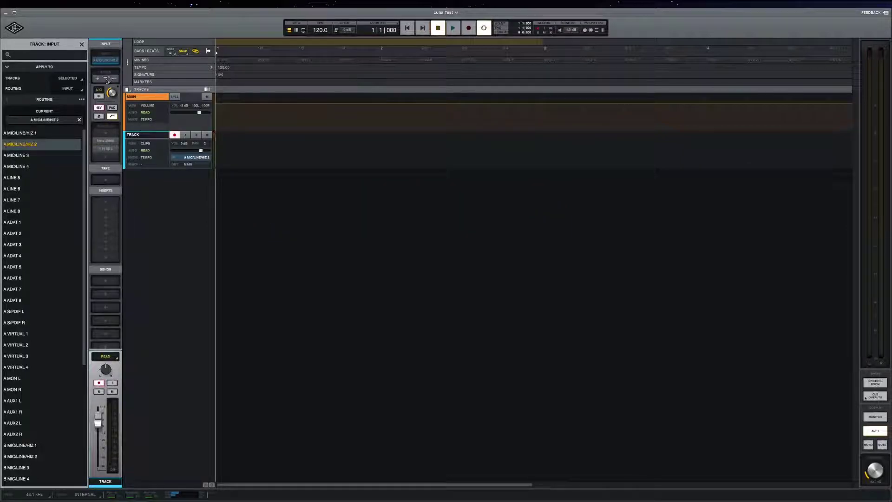
click(107, 80)
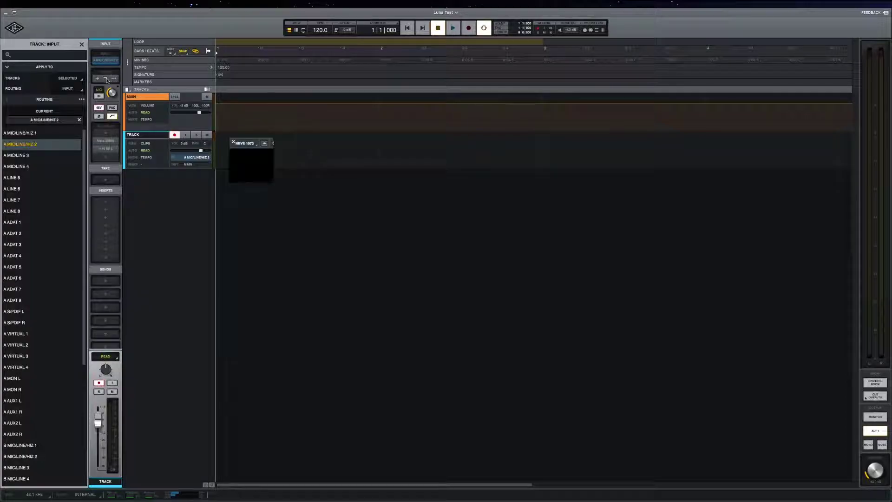
click(234, 142)
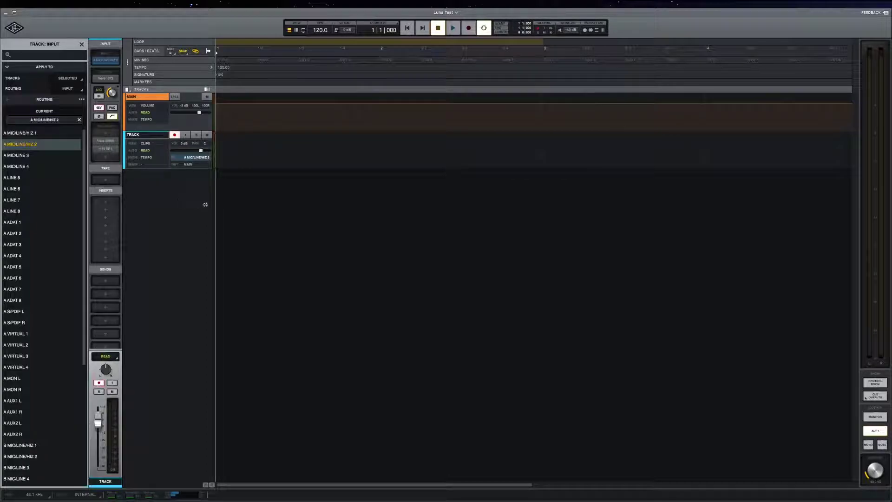
mouse_move(110, 79)
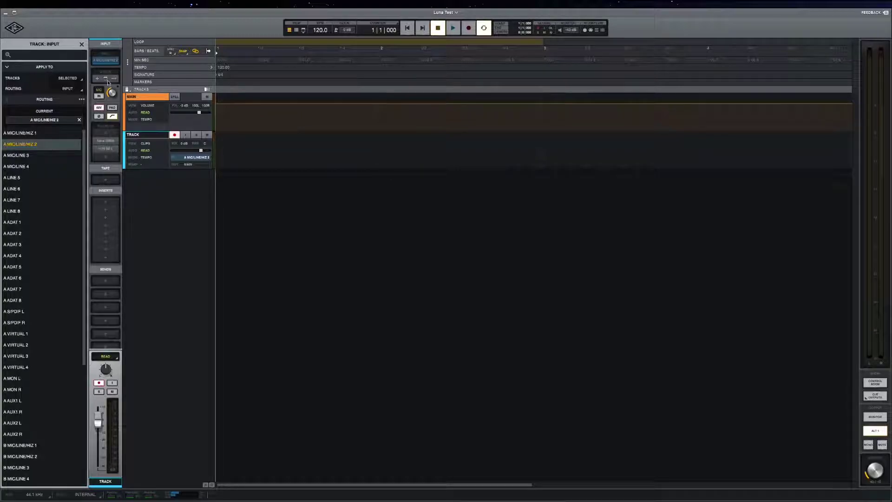
click(108, 80)
click(107, 182)
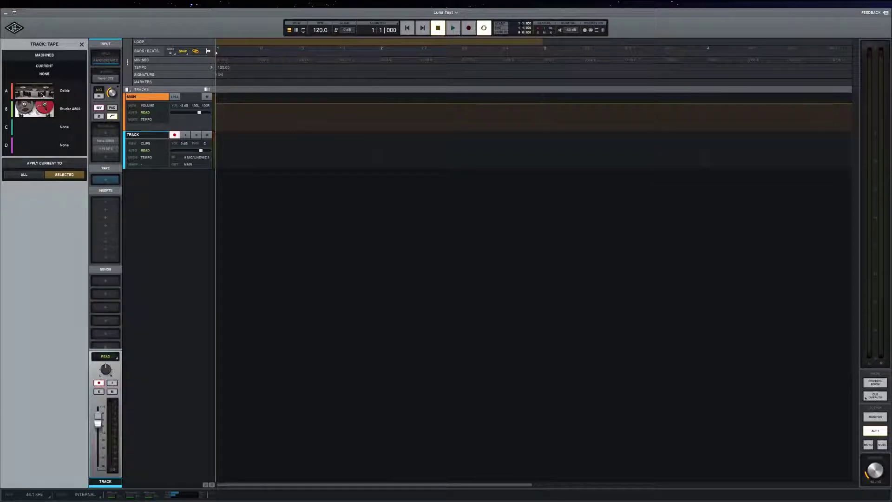
- Assign the Oxide tape machine to the audio track, and view its settings and presets
click(42, 95)
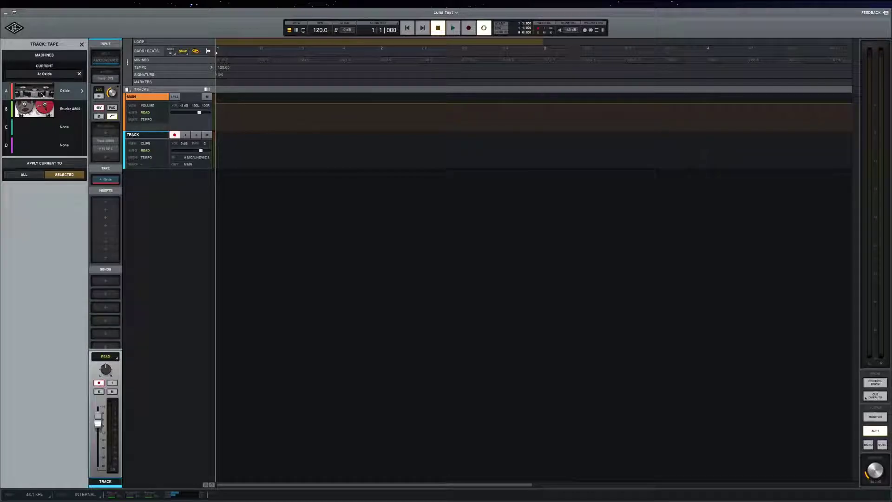
click(42, 95)
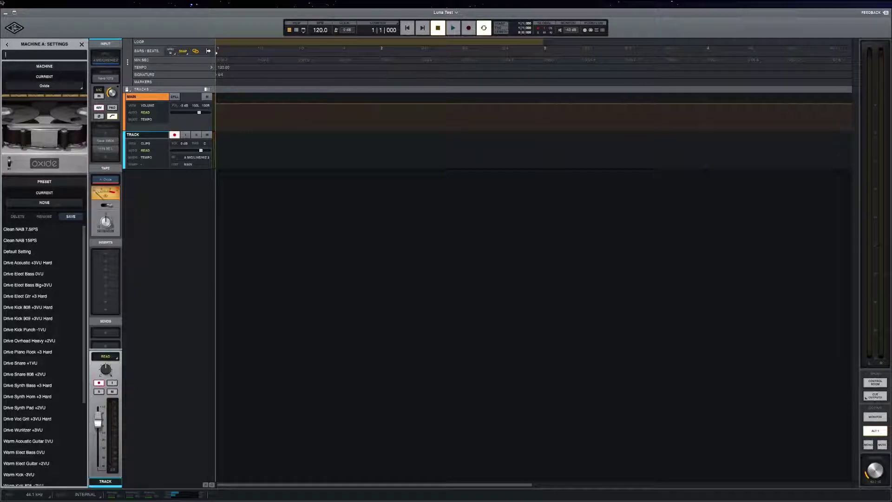
click(82, 45)
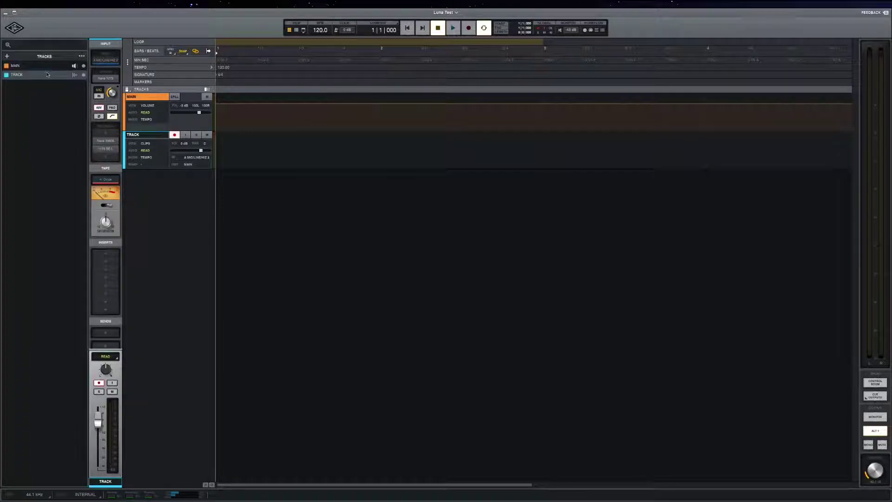
- Switch the audio track's tape machine to machine B, the Studer A800, and close the tape choices
click(103, 182)
click(50, 114)
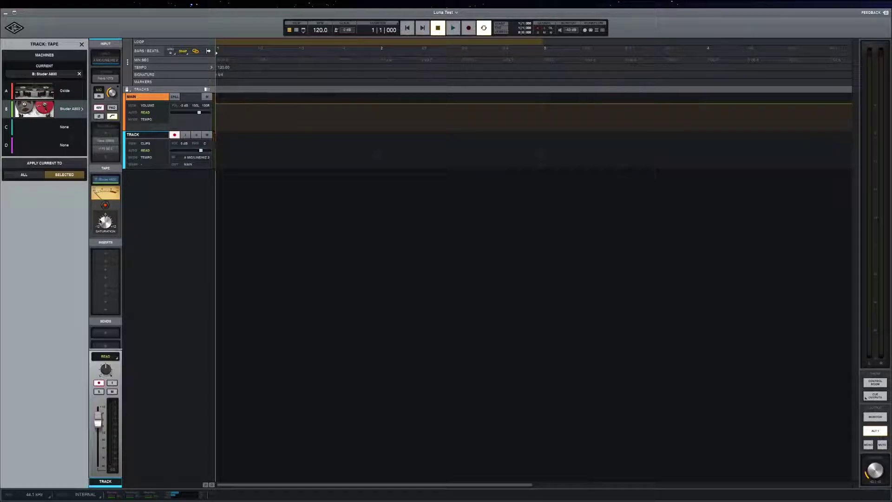
click(81, 45)
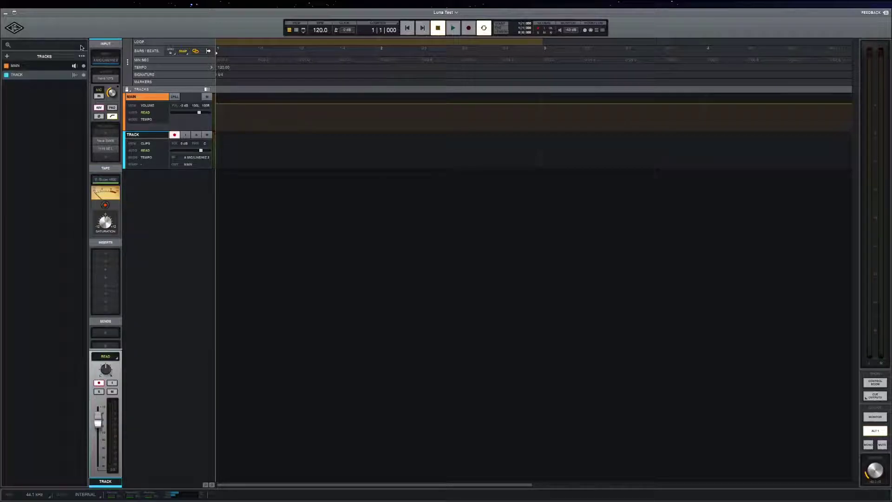
- Browse the plug-ins available for the audio track's first insert slot
scroll(105, 247, down, 2)
scroll(105, 247, down, 2)
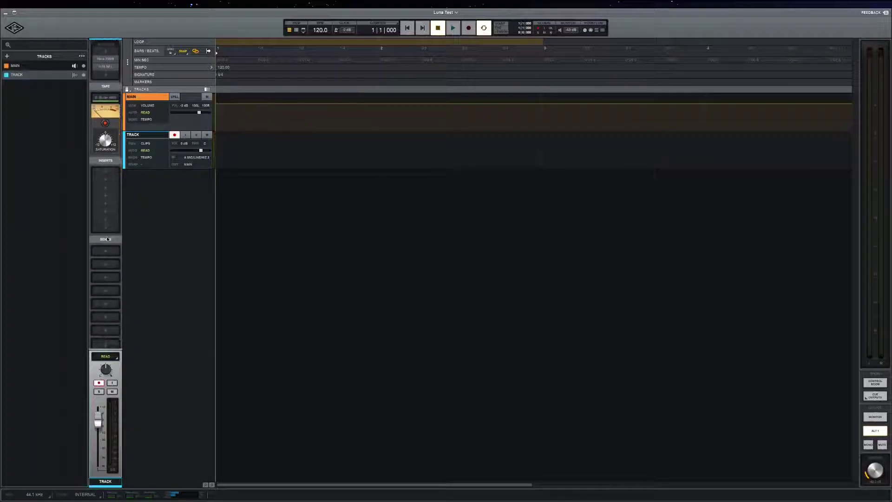
scroll(110, 167, down, 1)
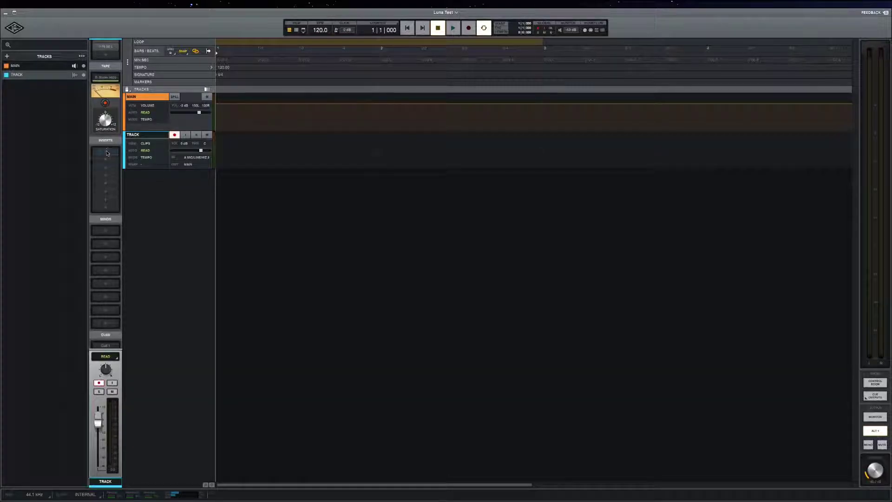
click(107, 153)
scroll(45, 212, down, 3)
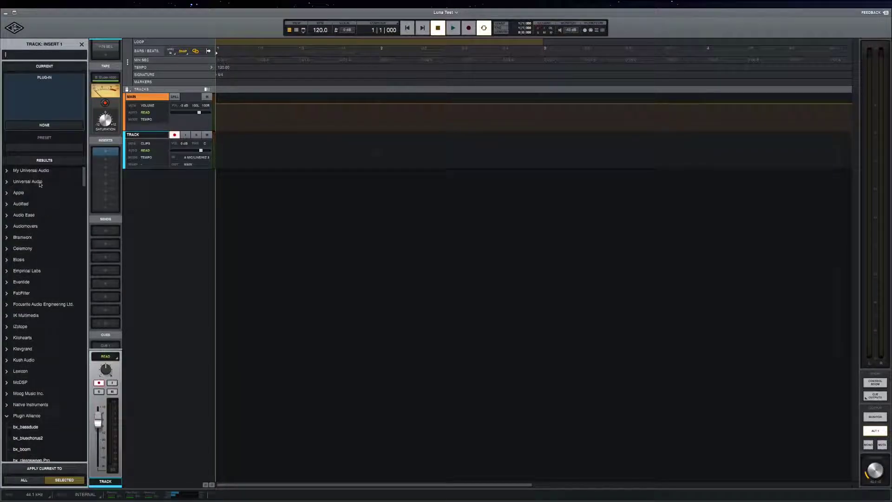
scroll(47, 221, down, 1)
scroll(47, 221, down, 20)
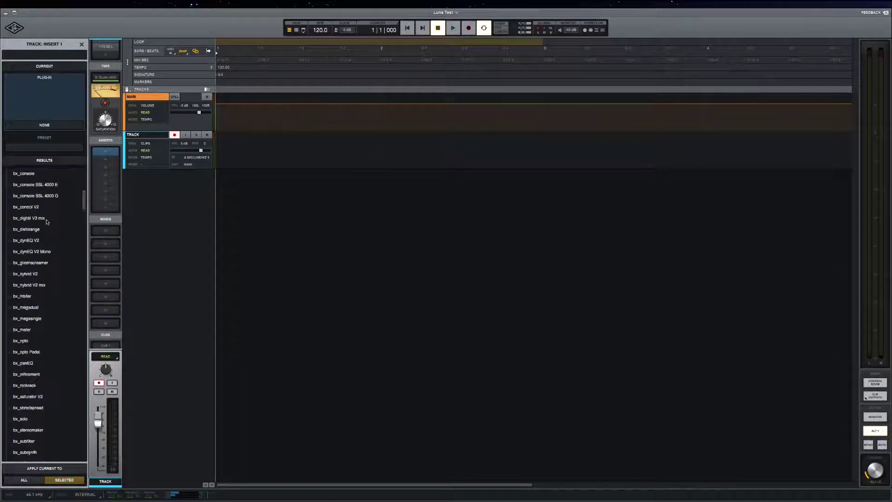
scroll(47, 221, up, 20)
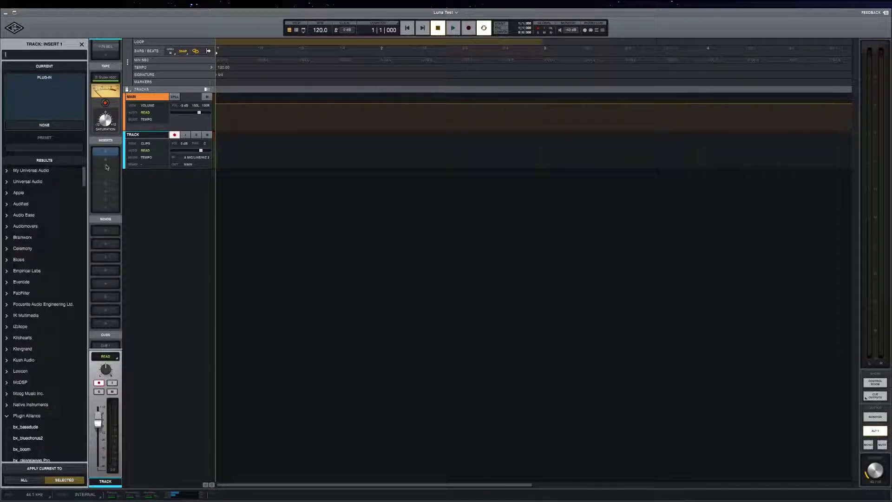
- Browse the first send's routing choices on the audio track, and route it to a new stereo bus, choosing the bus's console type
scroll(106, 164, down, 1)
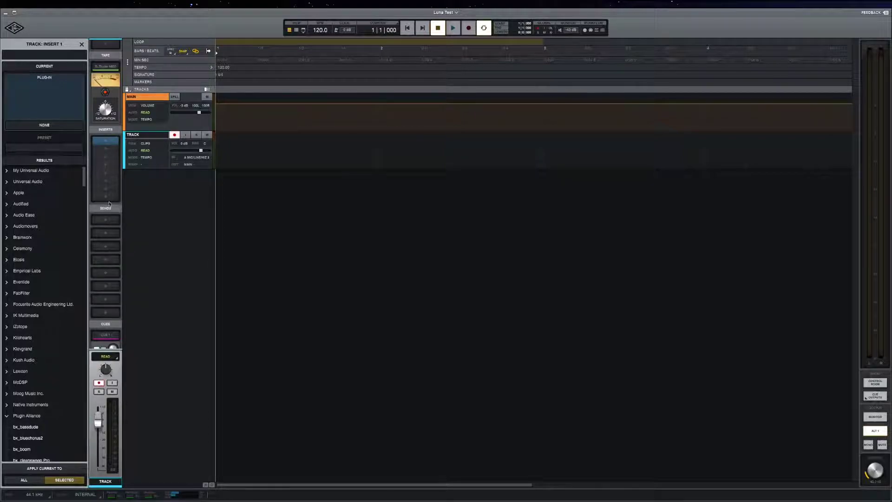
scroll(110, 203, down, 2)
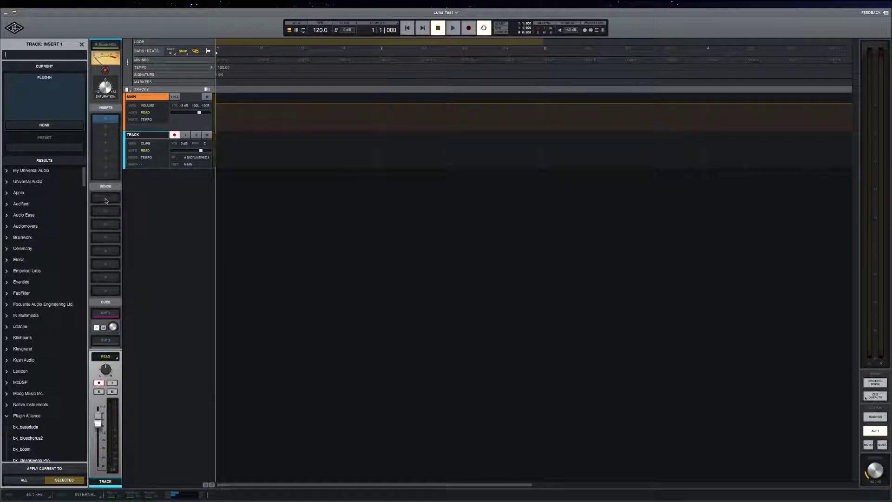
click(106, 199)
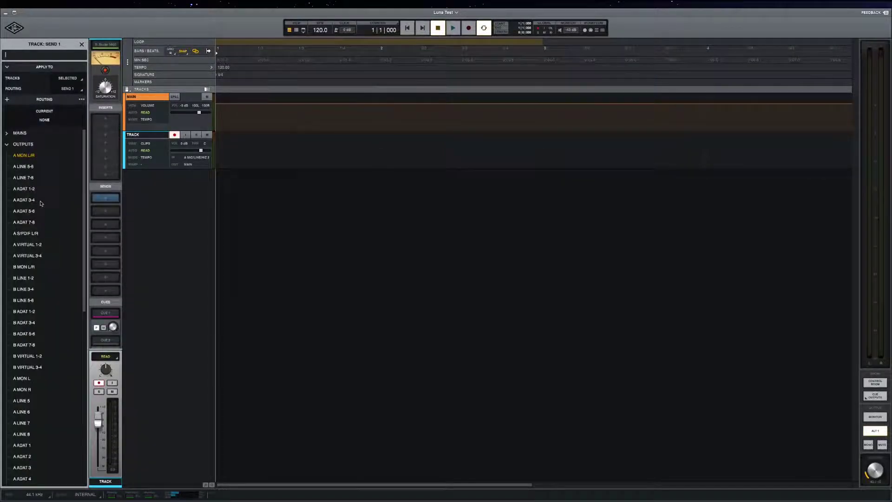
scroll(40, 204, down, 10)
scroll(40, 205, up, 10)
click(7, 100)
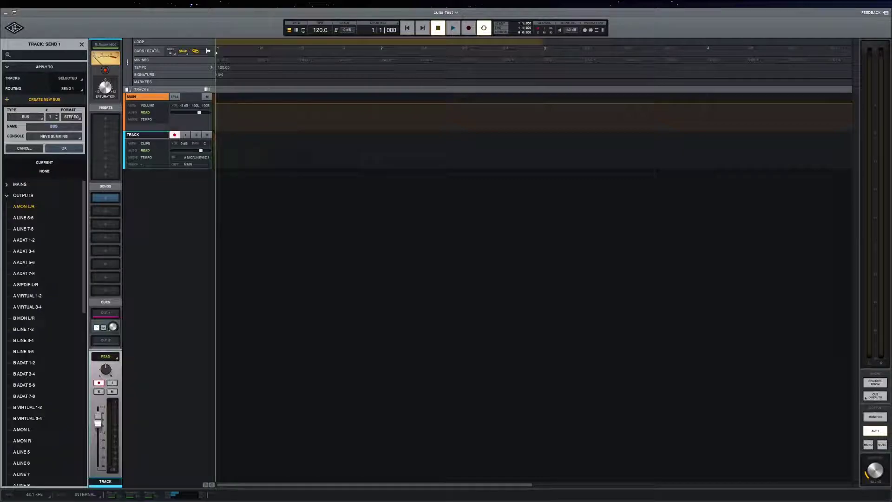
click(54, 136)
click(38, 145)
click(64, 148)
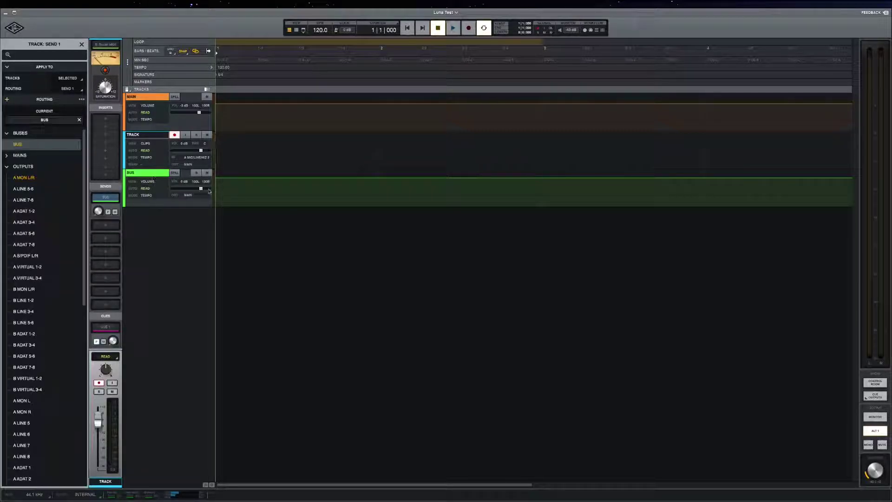
- Load the AKG BX 20 plug-in from My Universal Audio into the new bus's first insert slot, and reposition its window
click(157, 176)
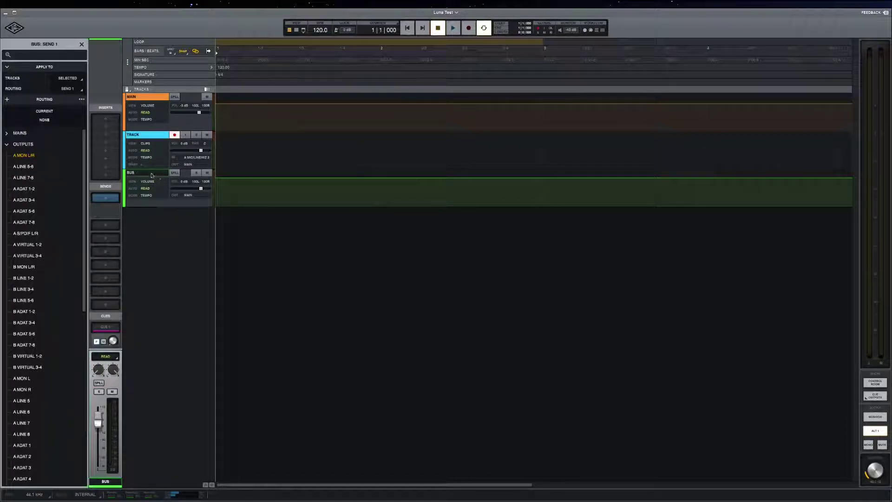
click(105, 175)
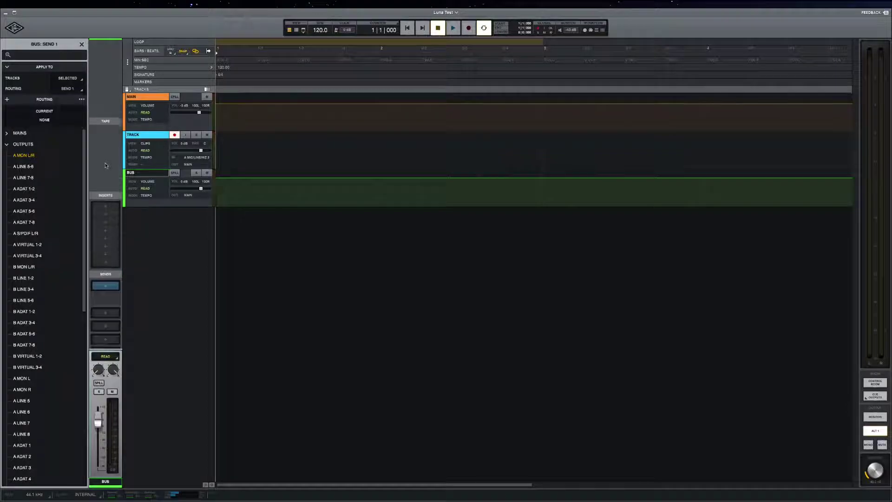
scroll(105, 167, down, 2)
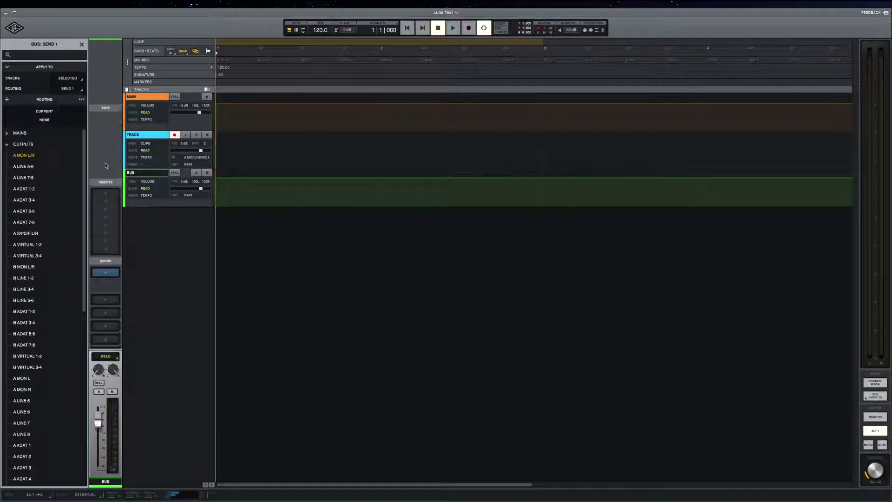
click(107, 193)
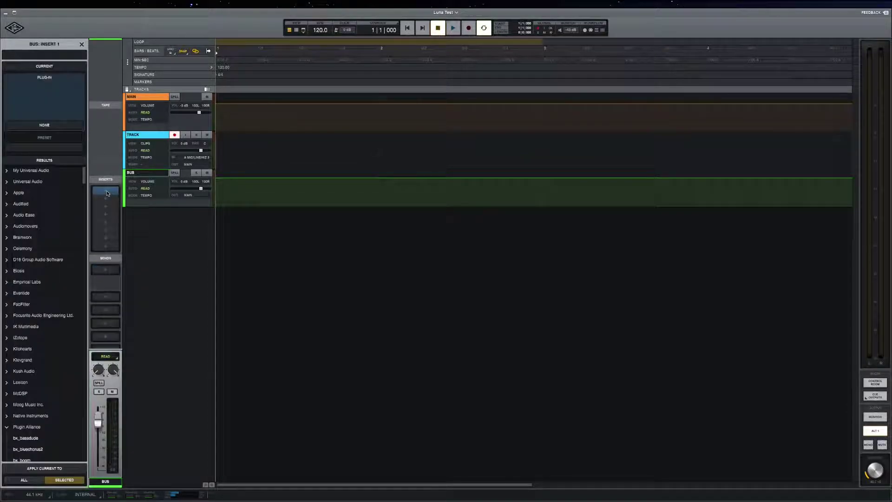
click(8, 171)
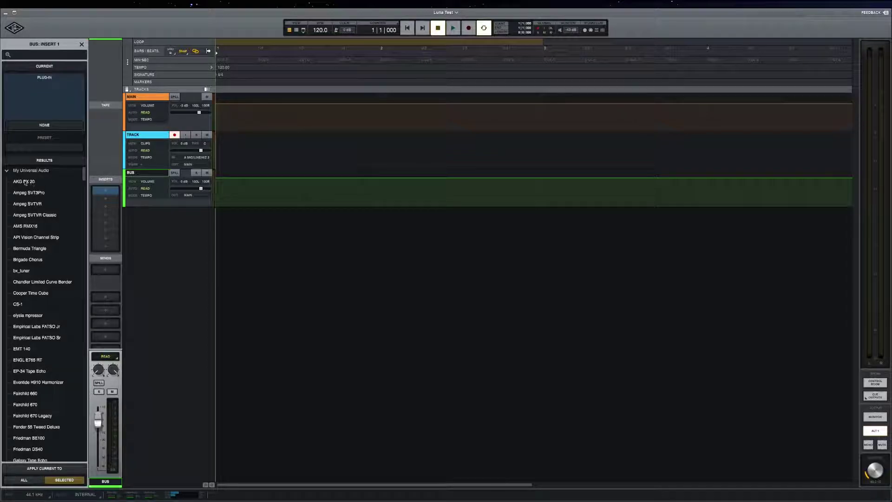
click(24, 182)
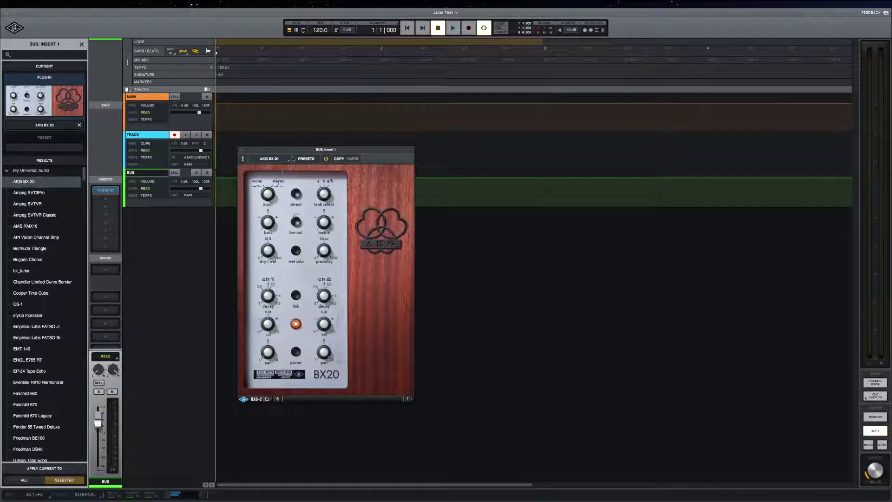
drag(296, 149, 416, 197)
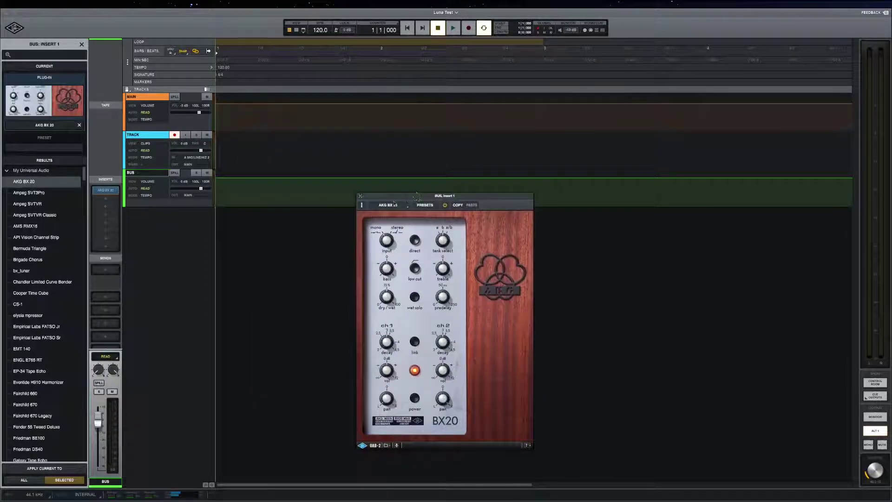
- Compare the audio track's and bus's channel strips, and remove the AKG BX 20 from the bus's first insert slot
click(151, 138)
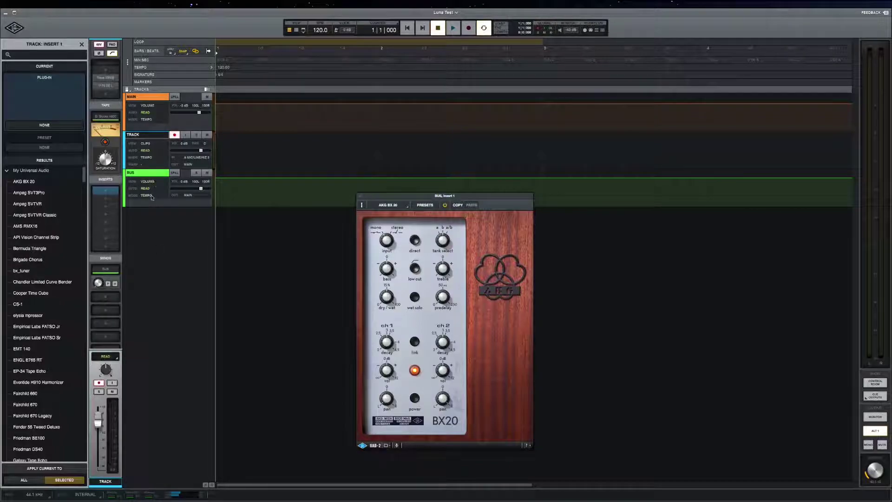
click(155, 176)
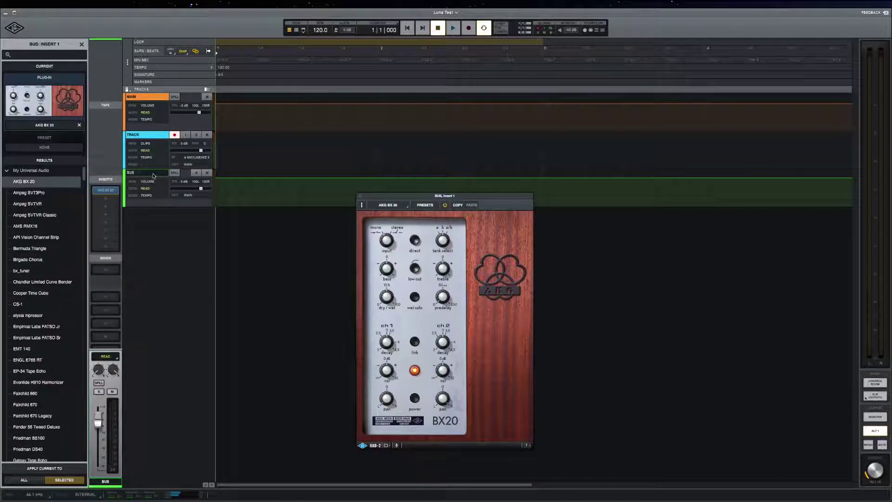
mouse_move(101, 193)
click(105, 191)
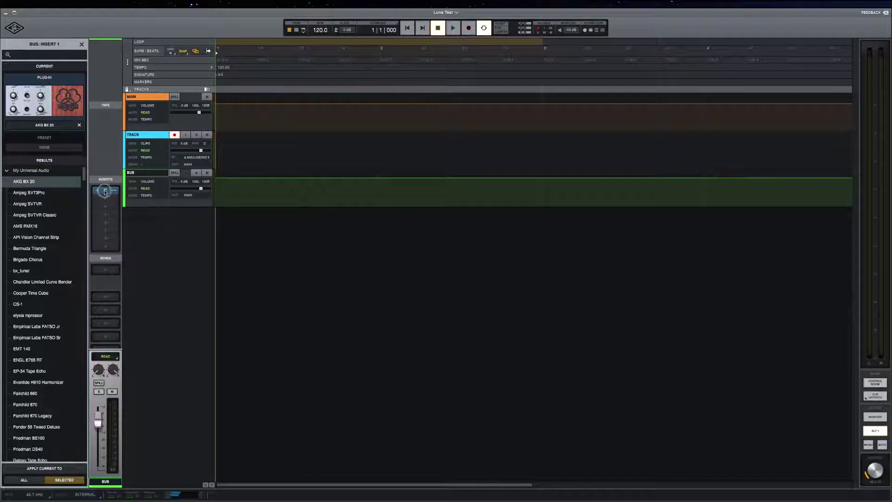
right_click(105, 191)
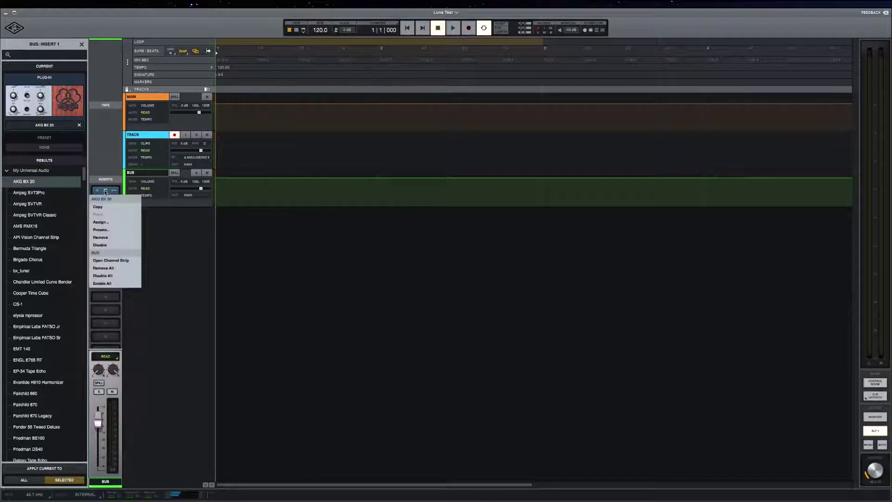
click(118, 238)
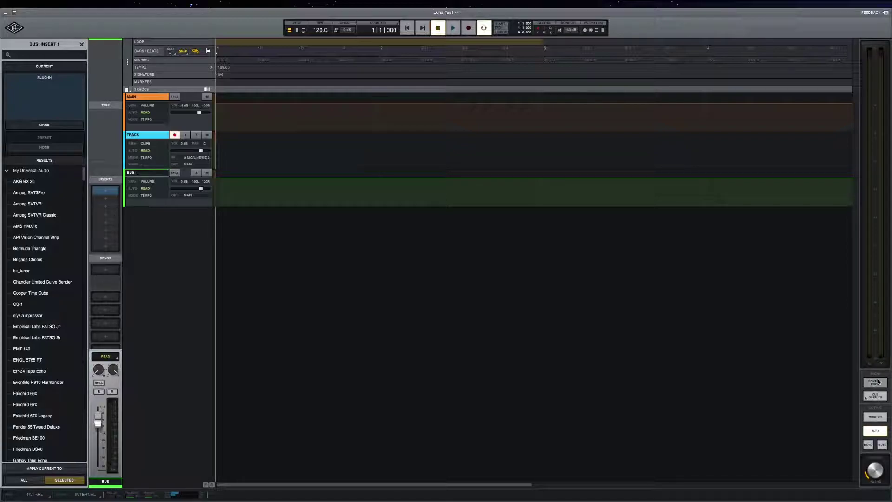
- View the cue output assignments and the control room settings
click(879, 397)
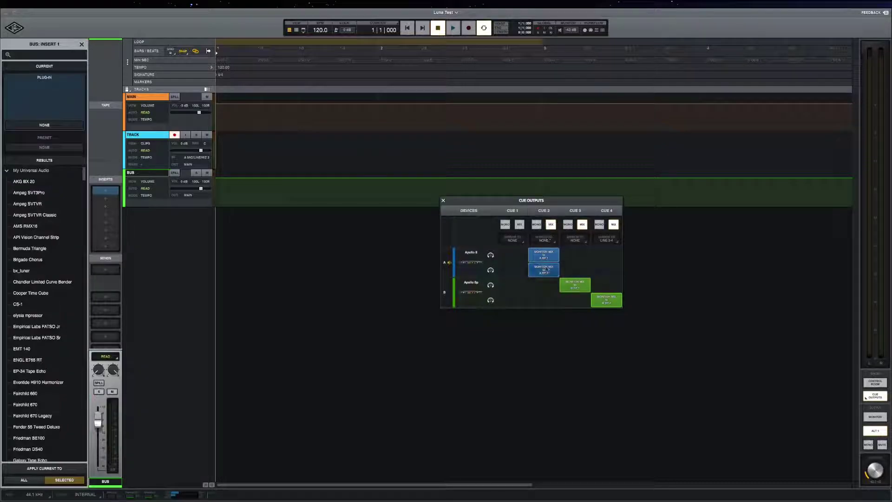
click(443, 201)
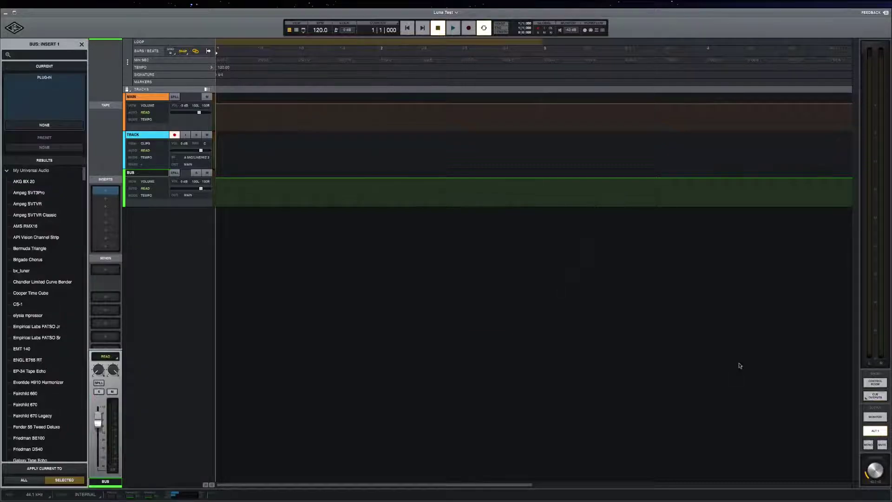
click(874, 383)
- Try switching the output between Monitor and ALT 1, finishing on ALT 1
click(876, 431)
click(874, 431)
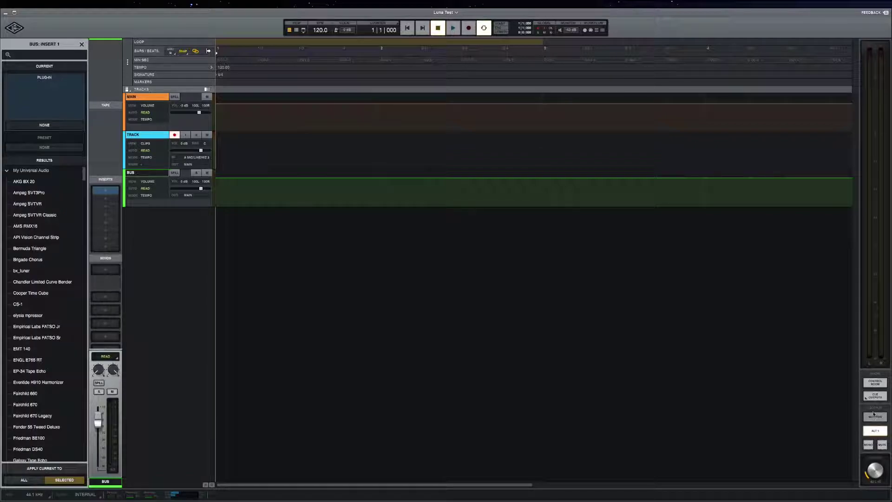
click(876, 419)
click(875, 430)
- Open the Report Feedback form and place it nearer the middle of the workspace
click(873, 13)
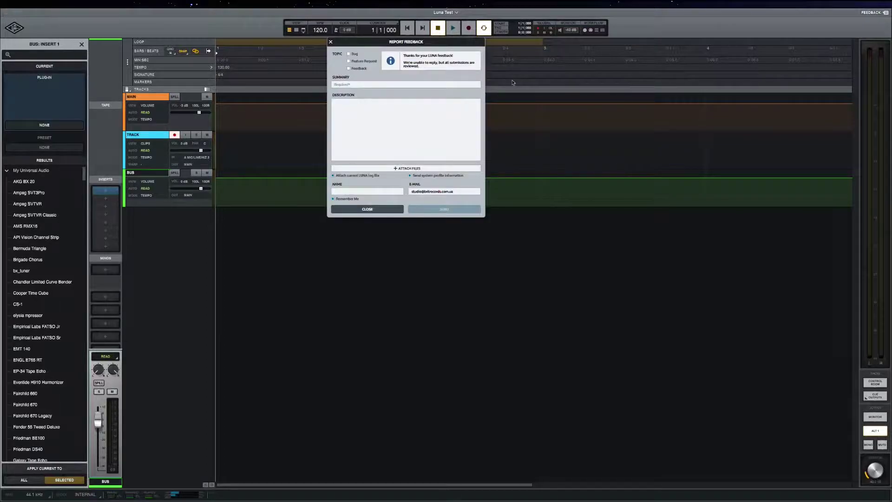
drag(445, 42, 503, 107)
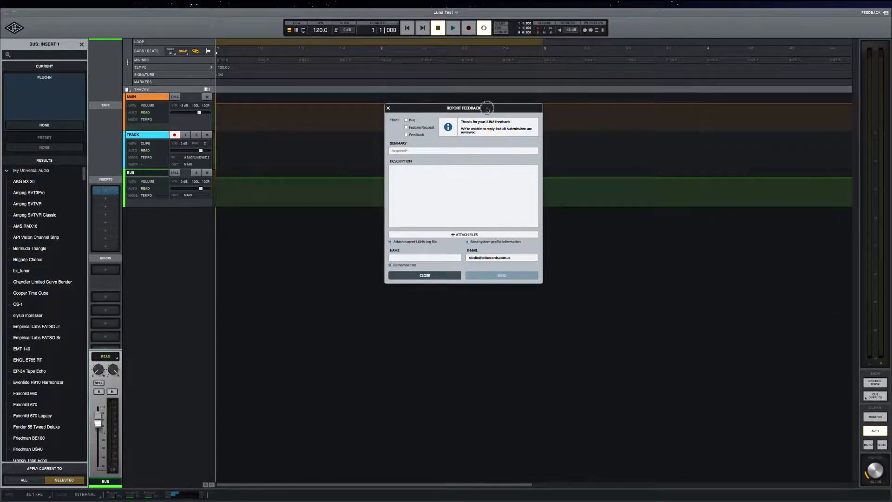
drag(487, 108, 488, 131)
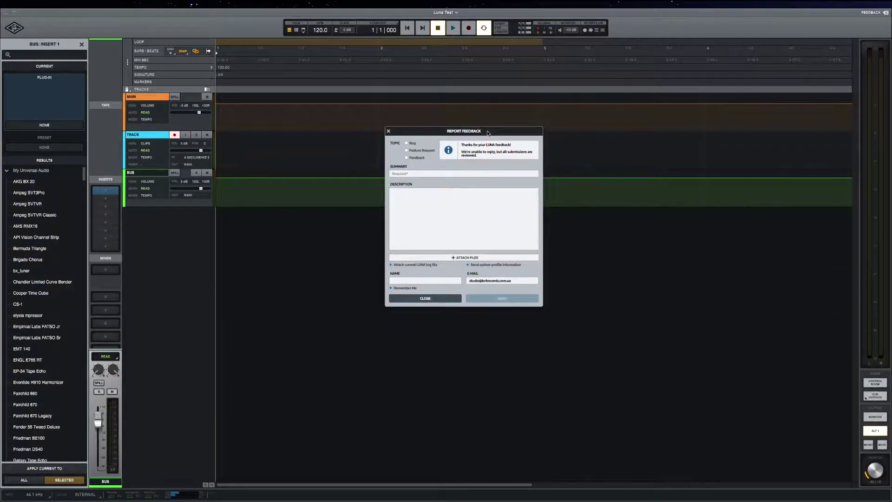